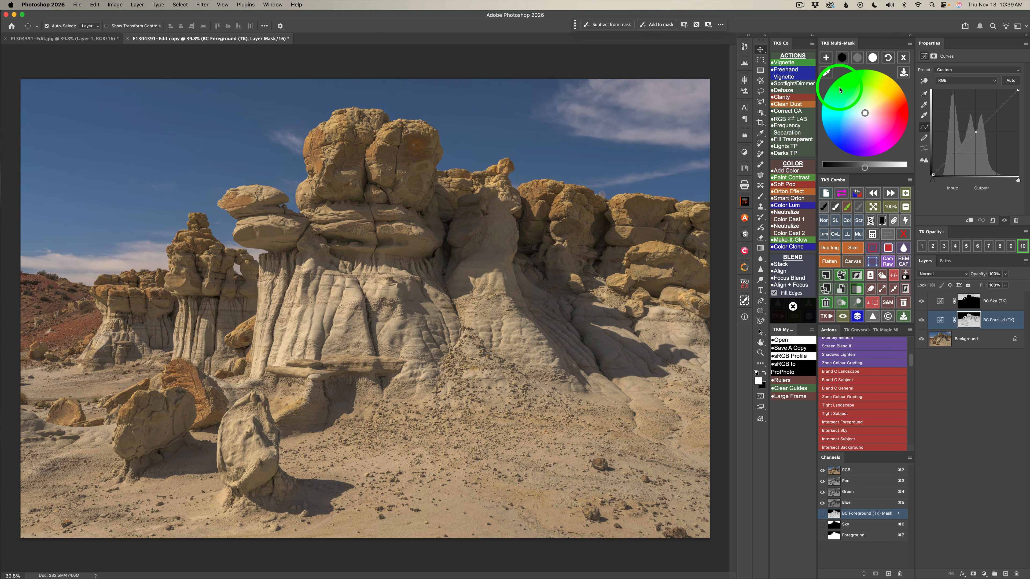
Grade the foreground Curves layer with midtones at H 37, S 20, B 25, darker shadows and highlights at brightness 35
{"action": "left_click", "coordinate": [858, 58]}
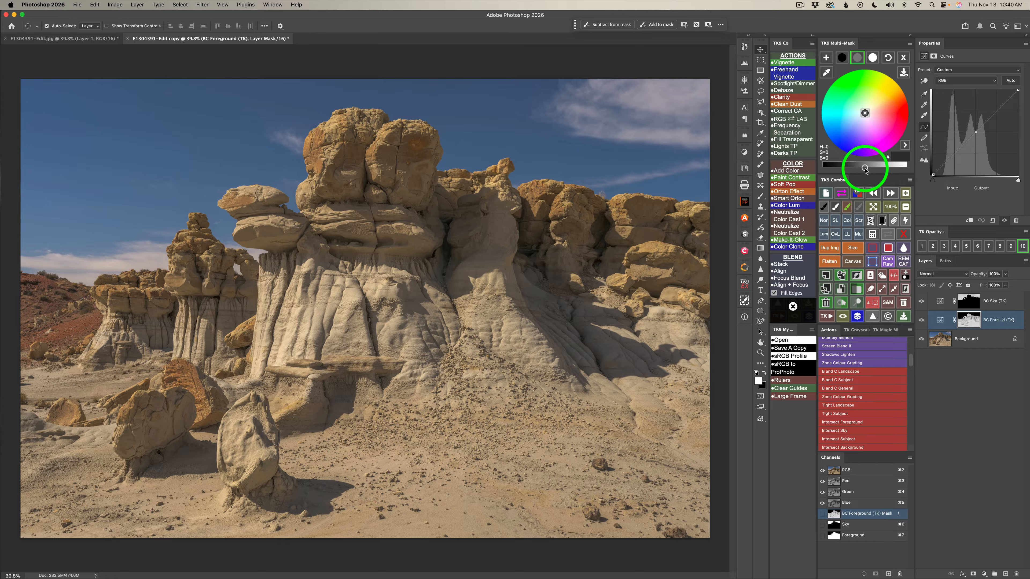
{"action": "left_click_drag", "start_coordinate": [868, 171], "coordinate": [882, 170]}
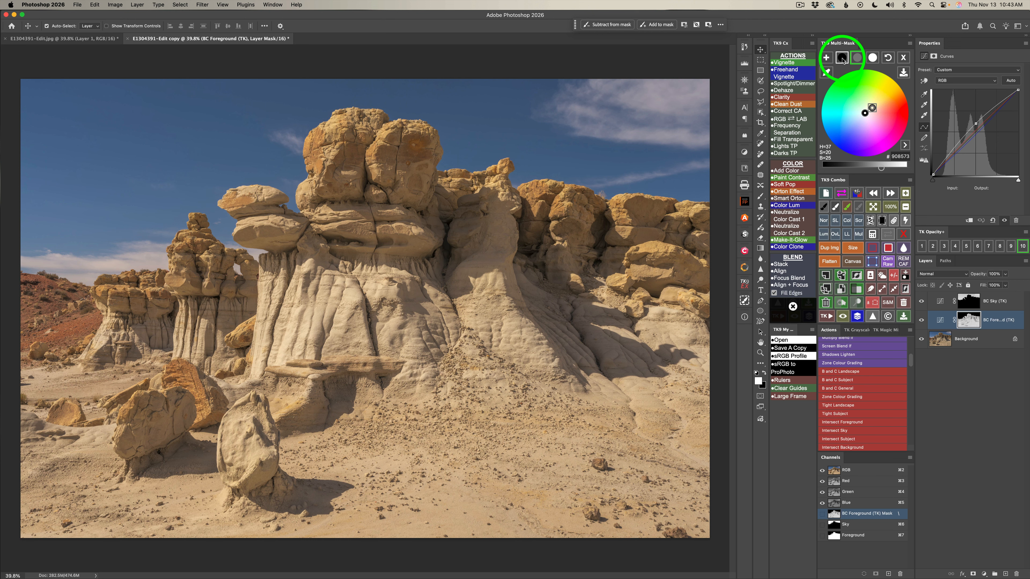
{"action": "left_click", "coordinate": [842, 60]}
{"action": "left_click", "coordinate": [864, 169]}
{"action": "left_click_drag", "start_coordinate": [862, 168], "coordinate": [852, 170]}
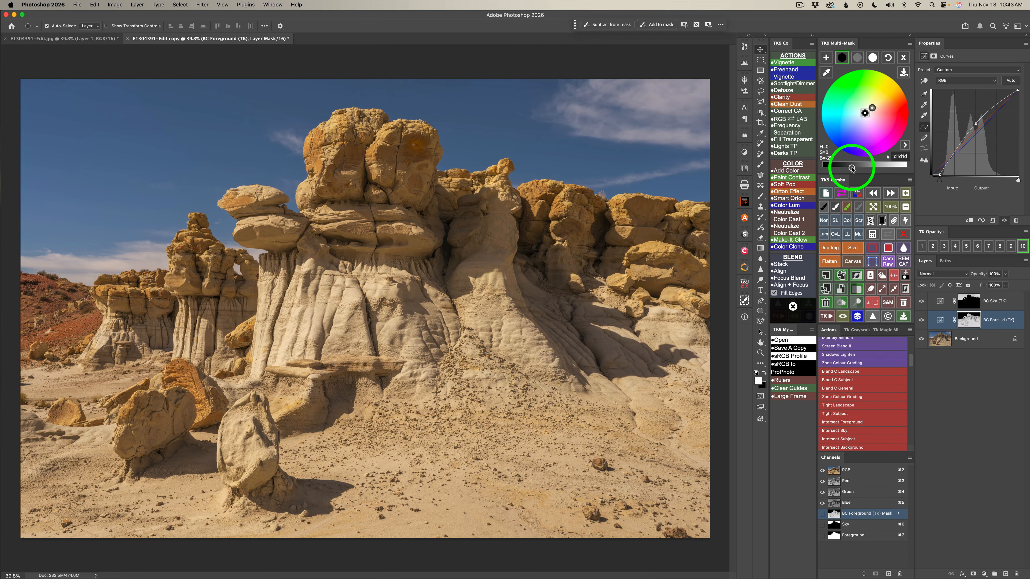
{"action": "left_click", "coordinate": [921, 321]}
{"action": "left_click", "coordinate": [922, 321]}
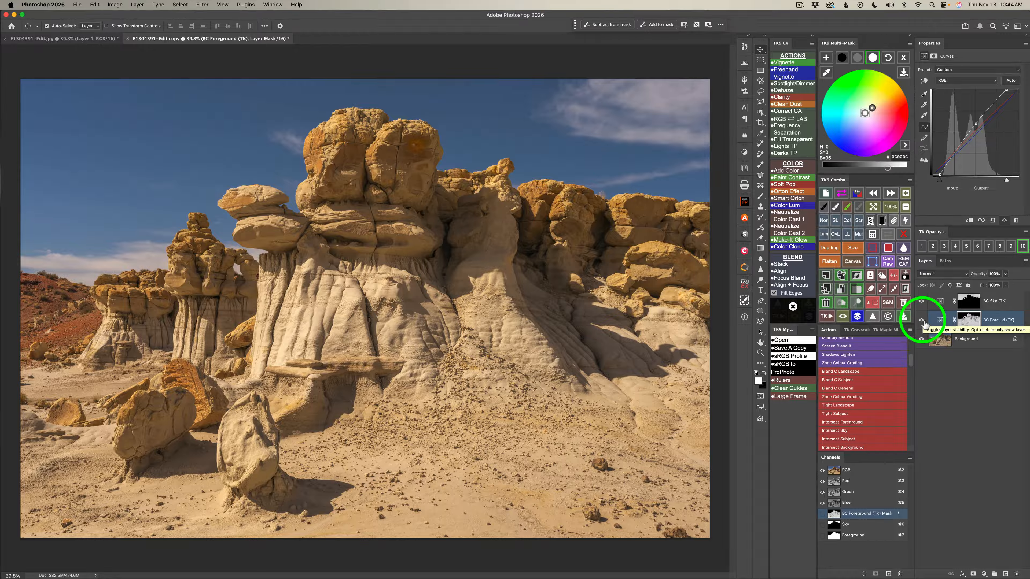
Grade the sky Curves layer with brighter, bluer midtones and highlights at brightness 50, and compare the whole edit with the original
{"action": "left_click", "coordinate": [940, 301]}
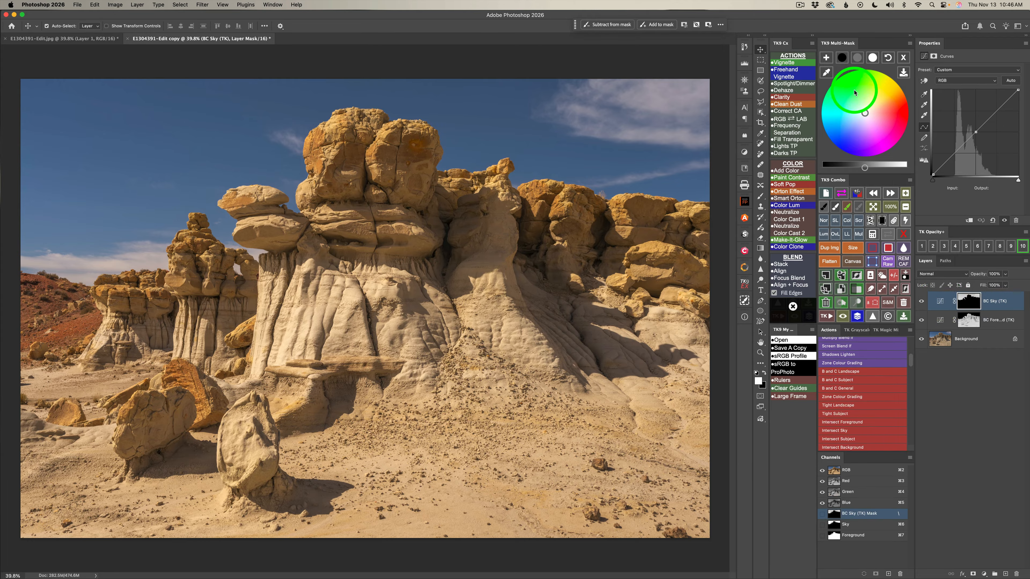
{"action": "left_click", "coordinate": [856, 57]}
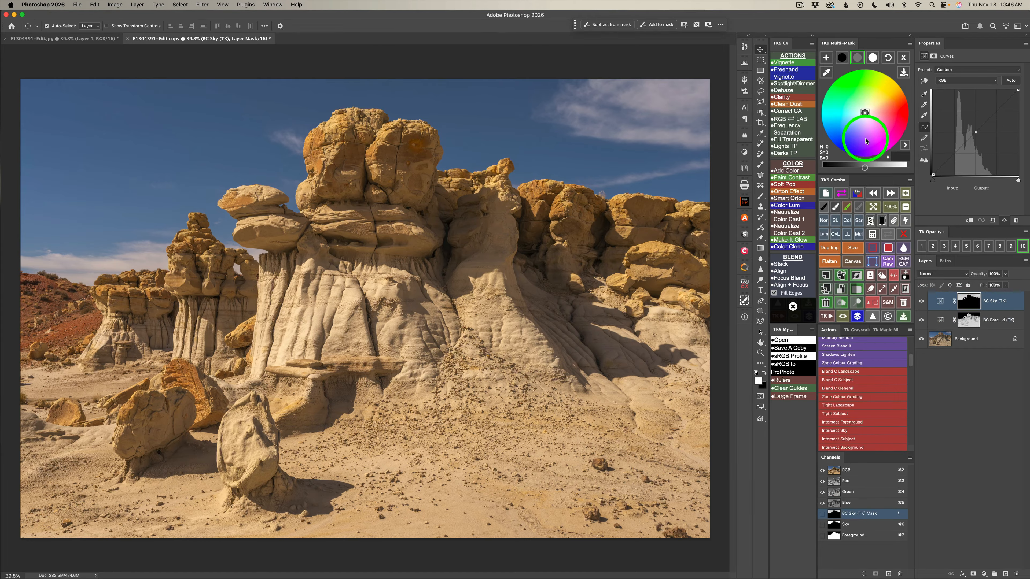
{"action": "left_click_drag", "start_coordinate": [865, 168], "coordinate": [888, 168]}
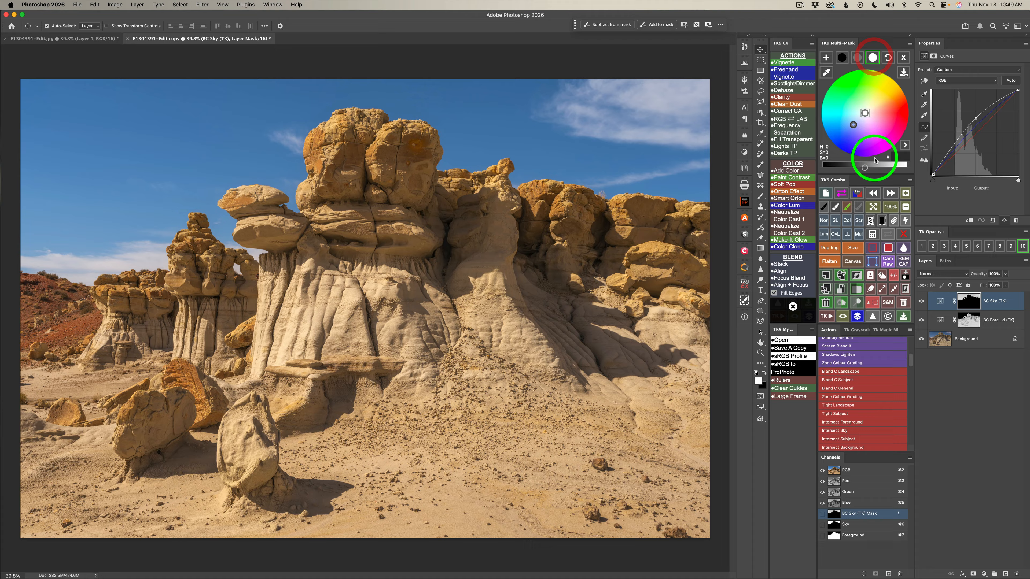
{"action": "left_click_drag", "start_coordinate": [871, 166], "coordinate": [899, 170]}
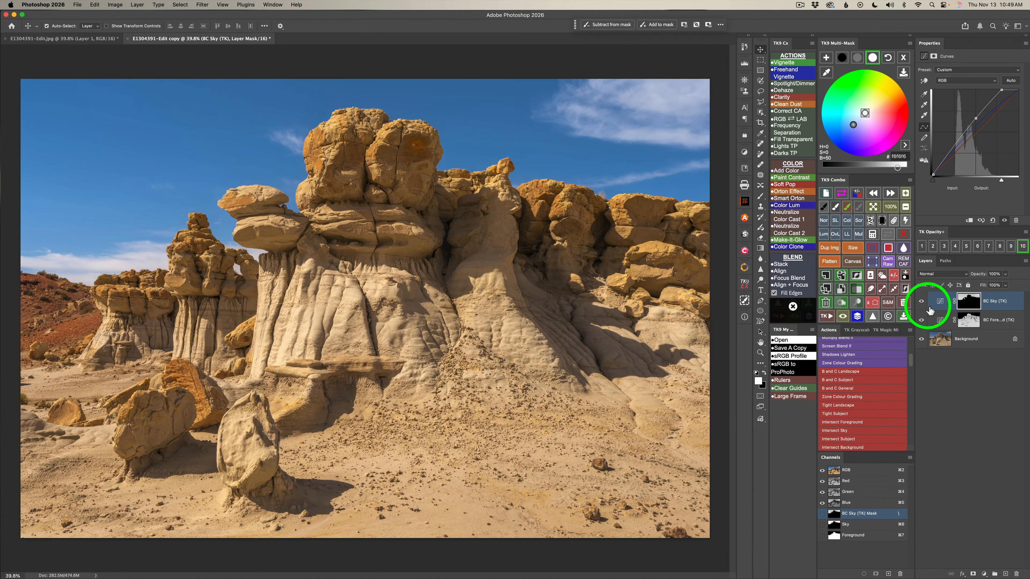
{"action": "left_click", "coordinate": [921, 301]}
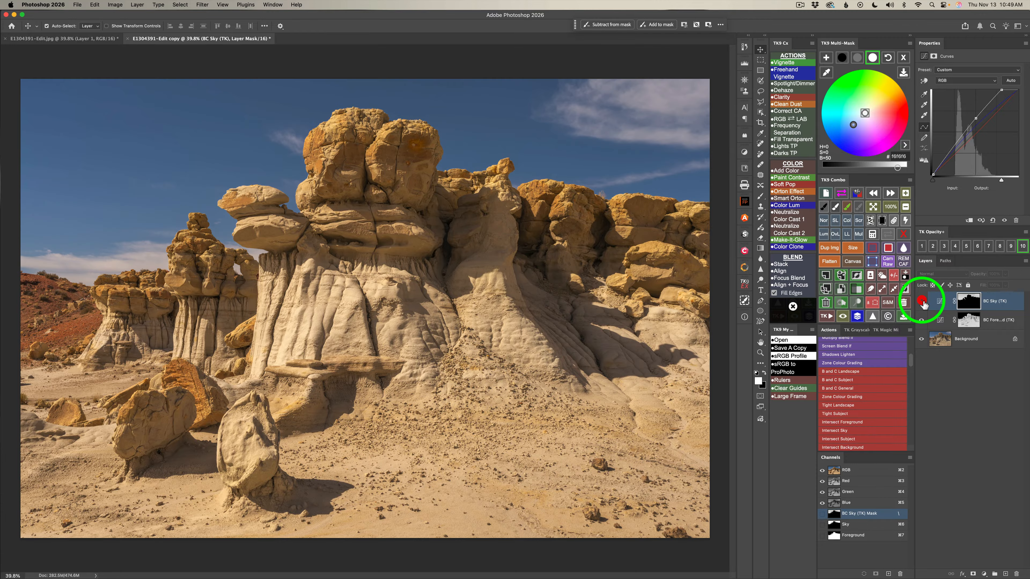
{"action": "left_click", "coordinate": [922, 302]}
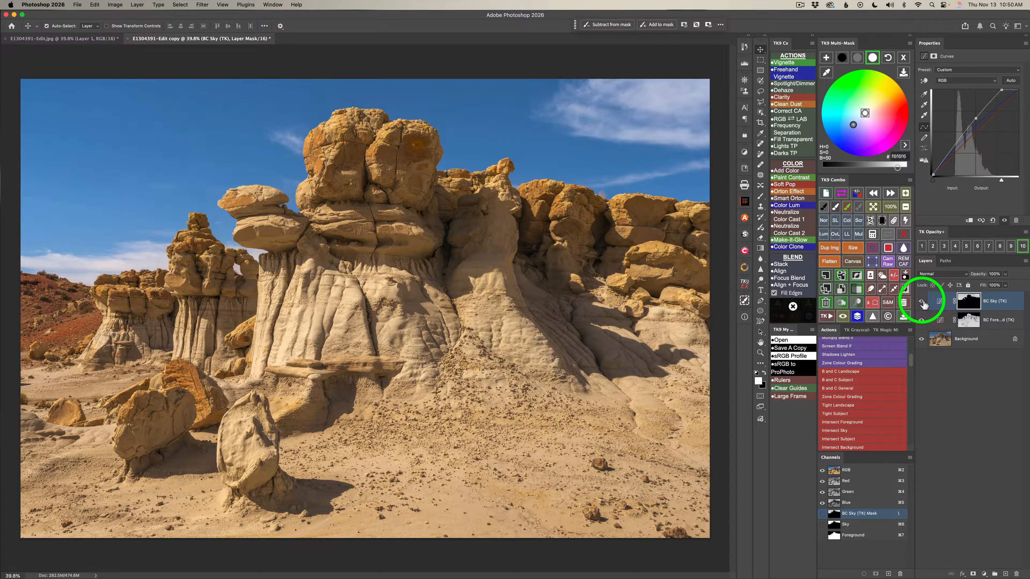
{"action": "left_click", "coordinate": [858, 316]}
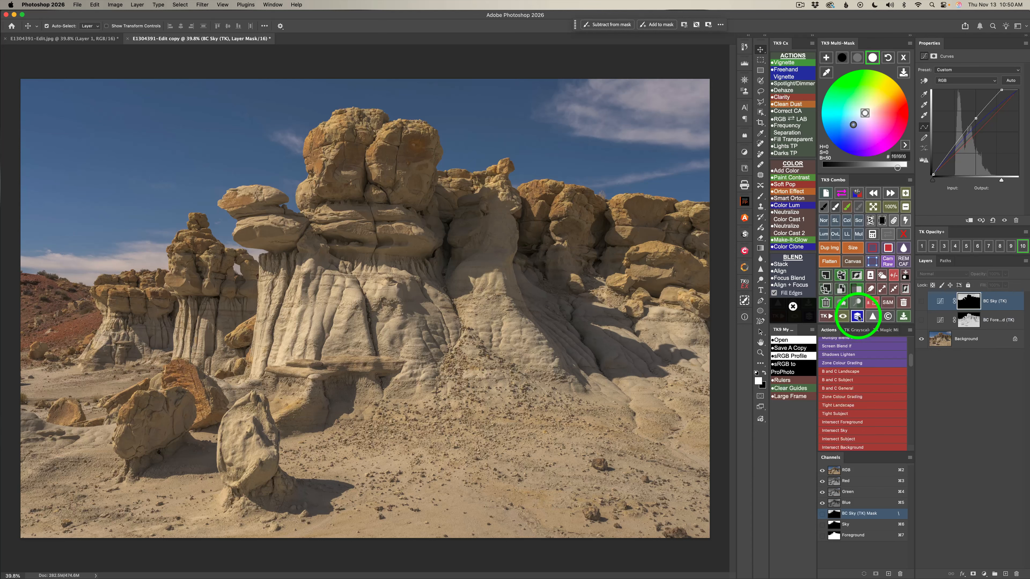
{"action": "left_click", "coordinate": [859, 317]}
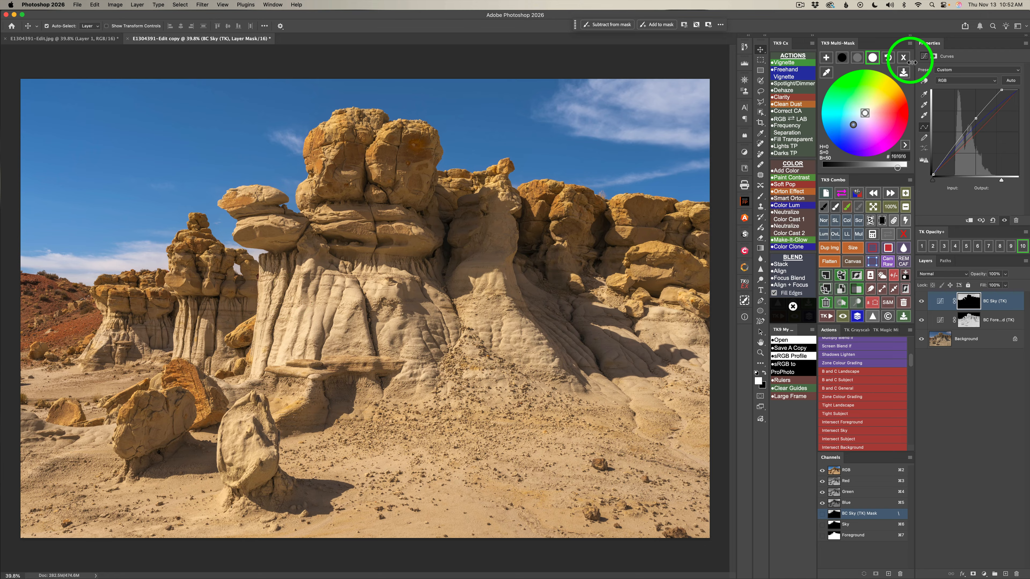
{"action": "left_click", "coordinate": [904, 58]}
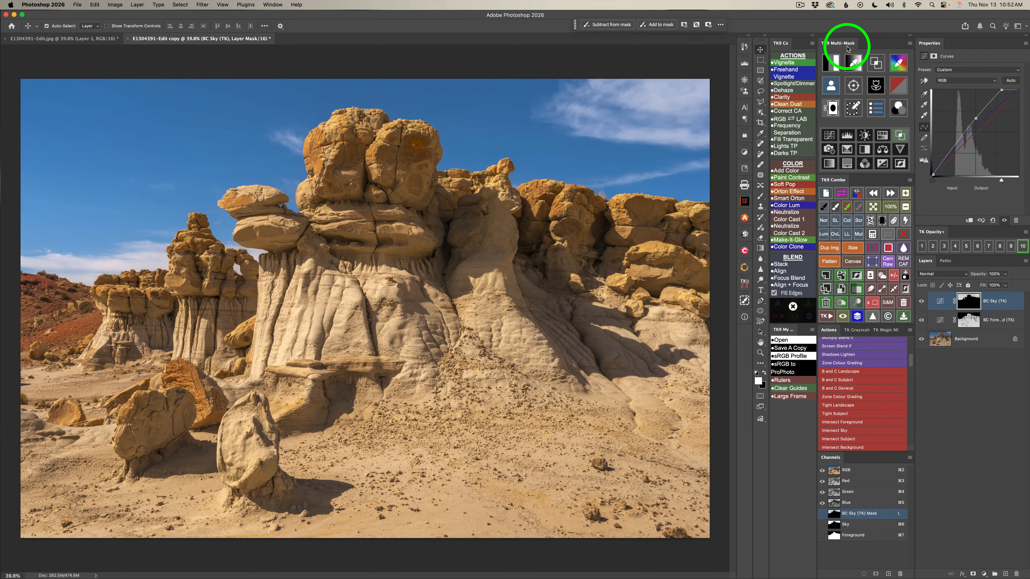
Generate a luminosity mask of the image and narrow it to the Darks 4 zone
{"action": "left_click", "coordinate": [835, 62]}
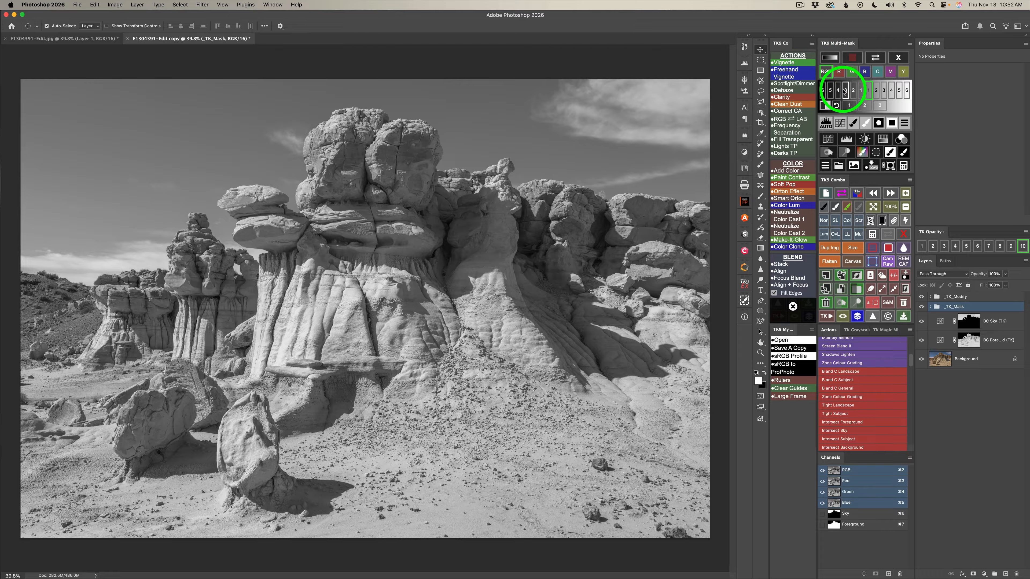
{"action": "left_click", "coordinate": [861, 90]}
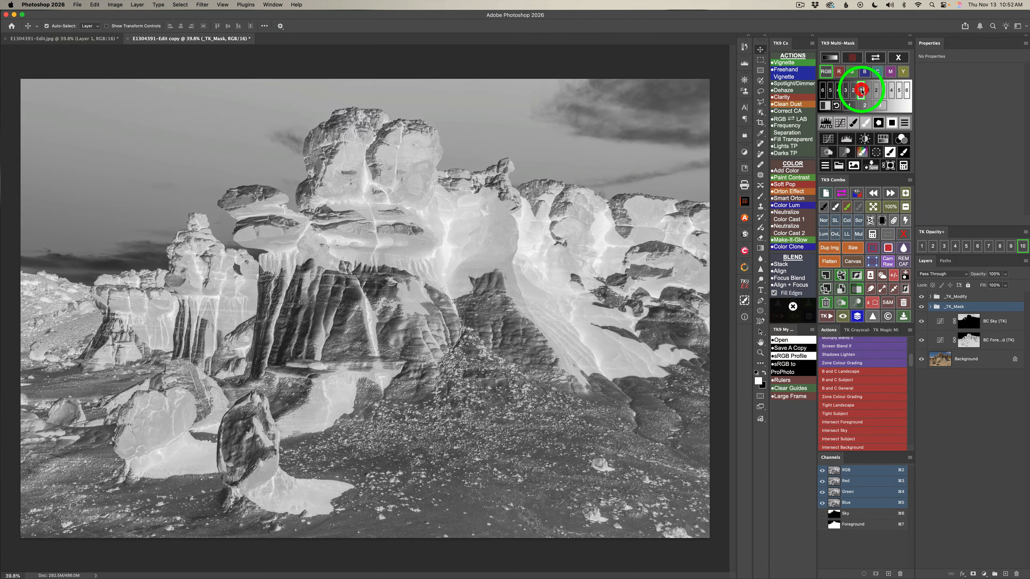
{"action": "left_click", "coordinate": [846, 90]}
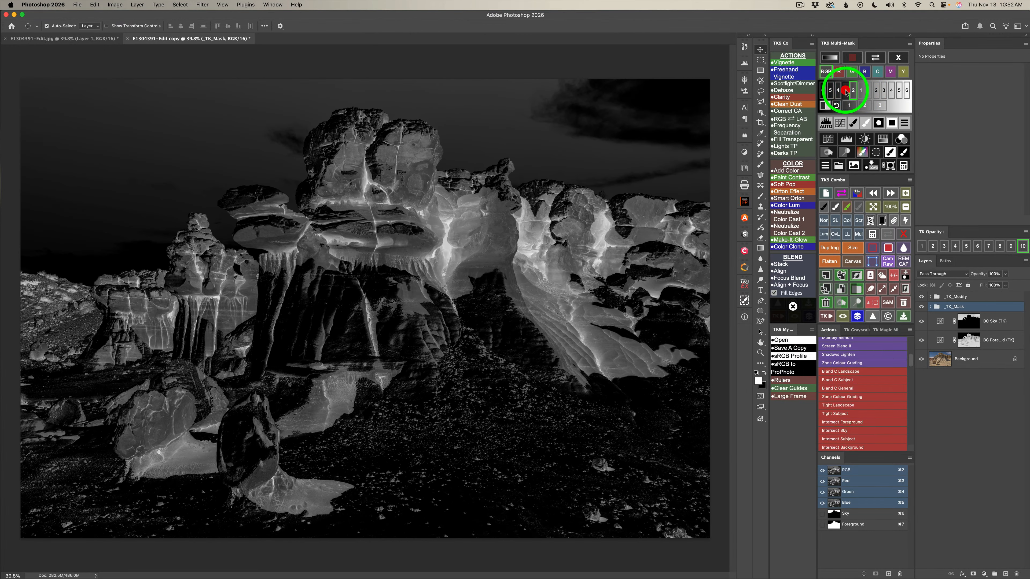
{"action": "left_click", "coordinate": [837, 90]}
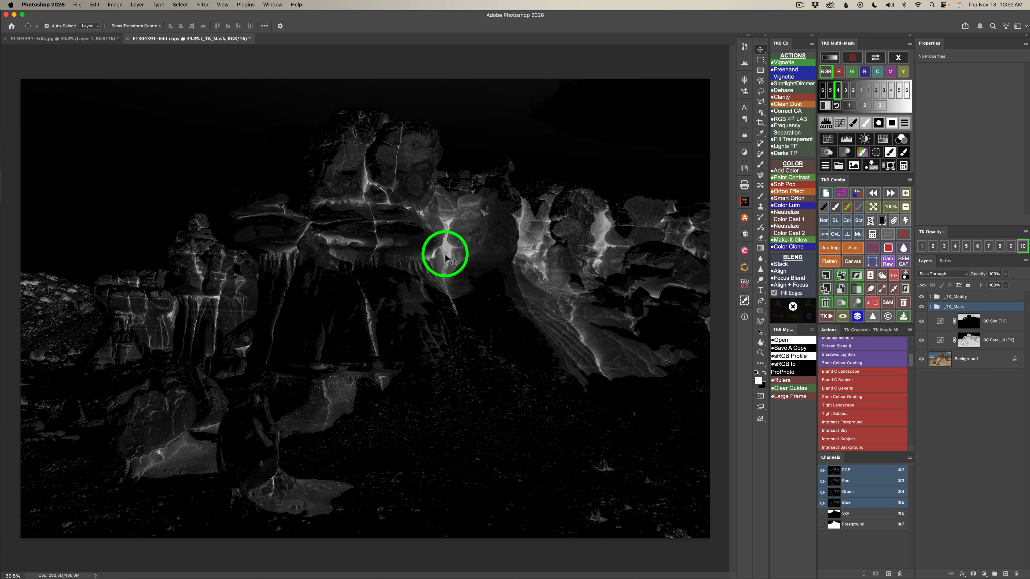
Preview the Darks 4 mask built from the red, green, blue, cyan, magenta and yellow channels
{"action": "left_click", "coordinate": [840, 72]}
{"action": "left_click", "coordinate": [851, 71]}
{"action": "left_click", "coordinate": [864, 71]}
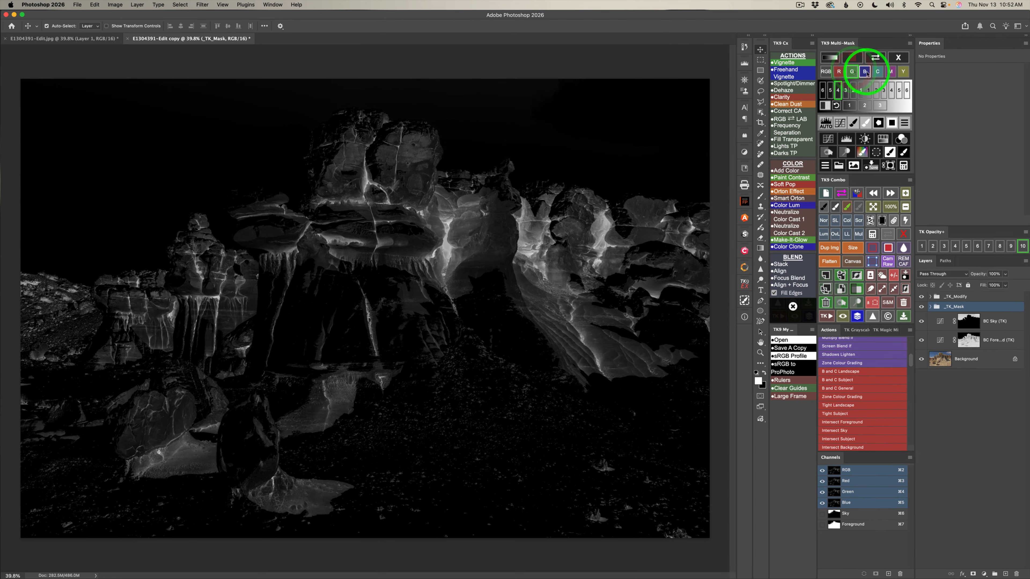
{"action": "left_click", "coordinate": [877, 72]}
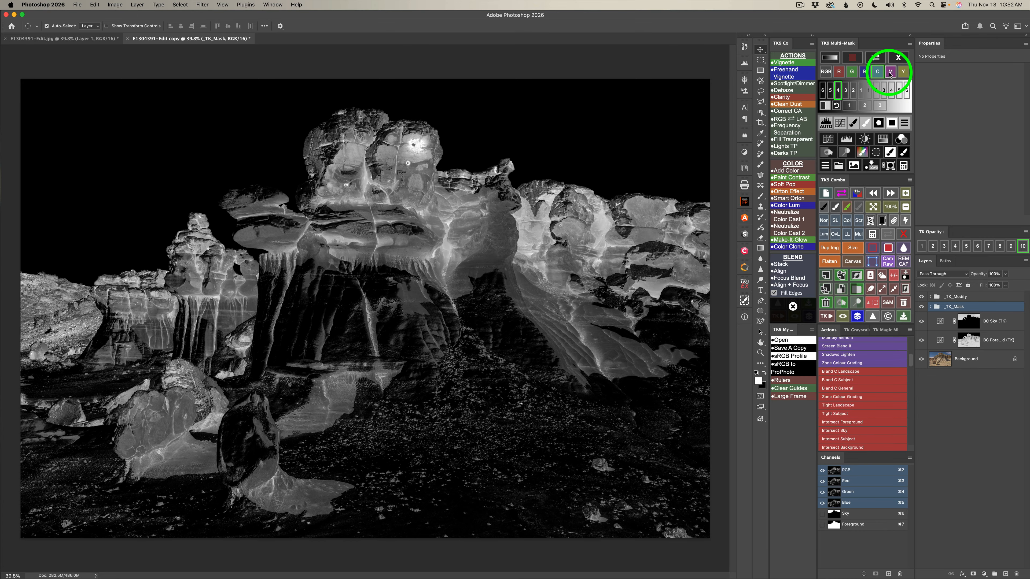
{"action": "left_click", "coordinate": [889, 72]}
{"action": "left_click", "coordinate": [904, 72]}
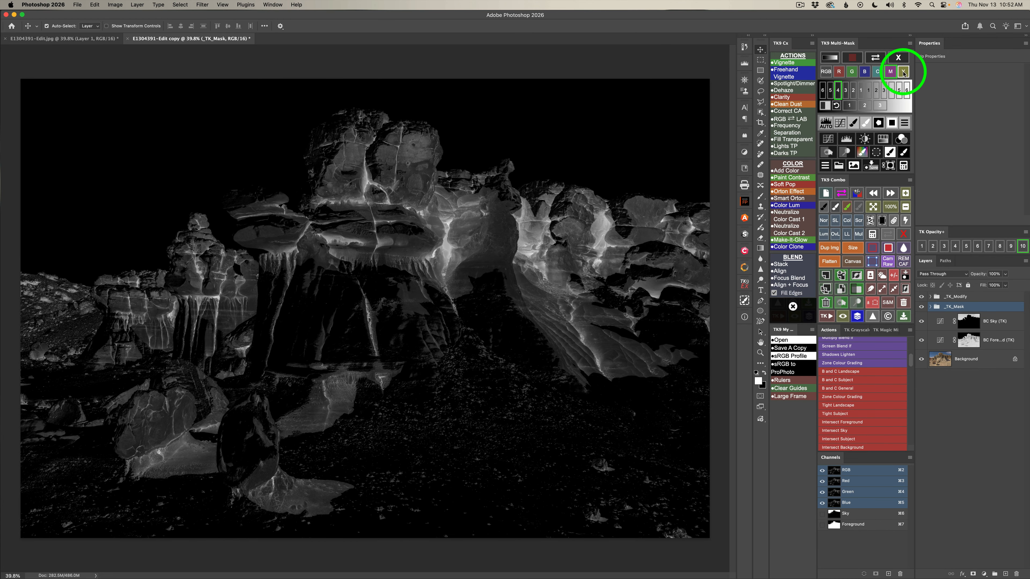
Output the darks mask to a new Curves layer and set the layer to Multiply at 80% opacity
{"action": "left_click", "coordinate": [827, 139]}
{"action": "left_click", "coordinate": [971, 303]}
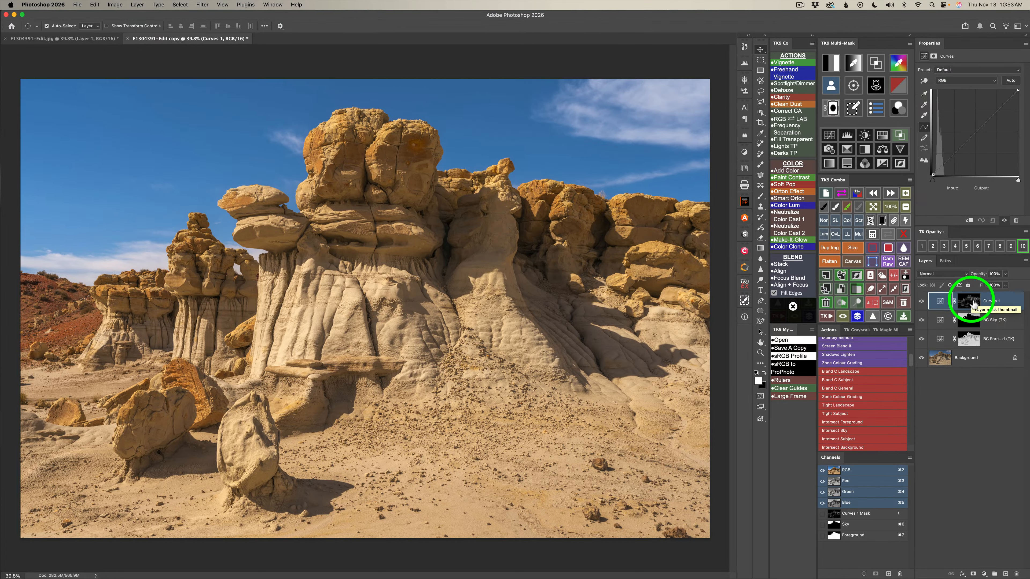
{"action": "left_click", "coordinate": [857, 234]}
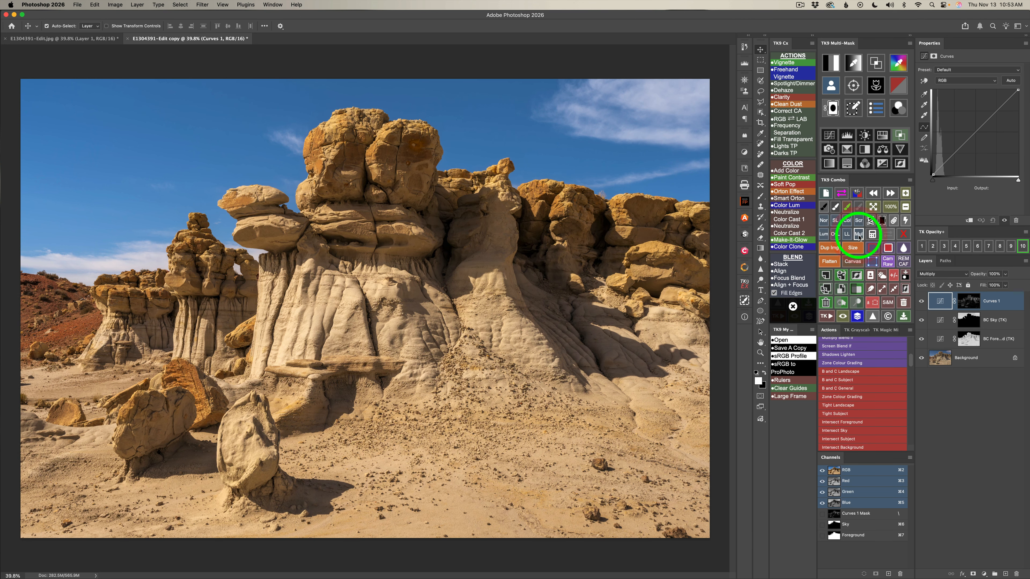
{"action": "left_click", "coordinate": [922, 302]}
{"action": "left_click", "coordinate": [921, 303]}
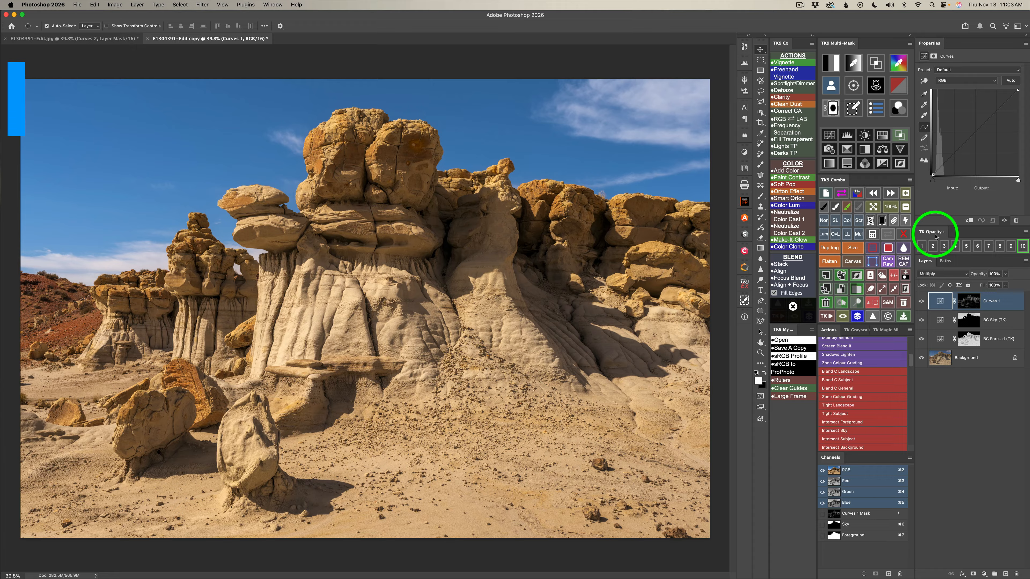
{"action": "left_click", "coordinate": [1000, 247]}
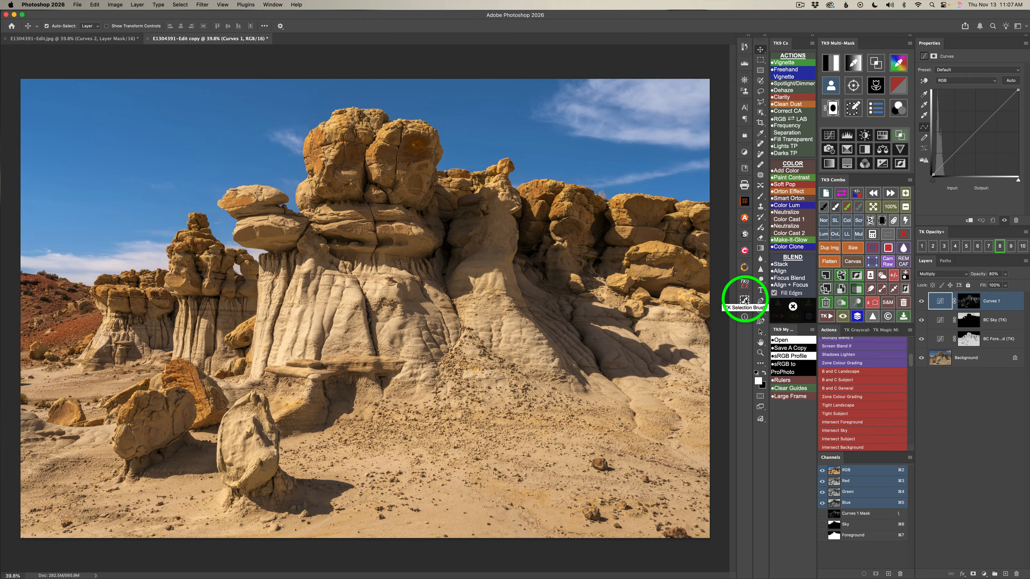
Paint over the central rock formation with the TK Selection Brush and convert the painted area into a selection
{"action": "left_click", "coordinate": [744, 301]}
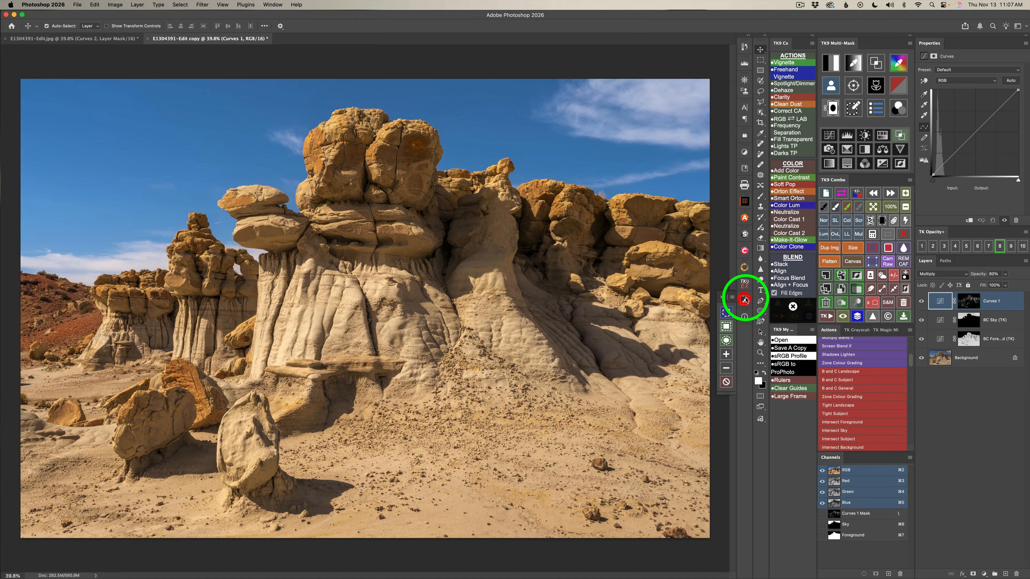
{"action": "left_click", "coordinate": [727, 313]}
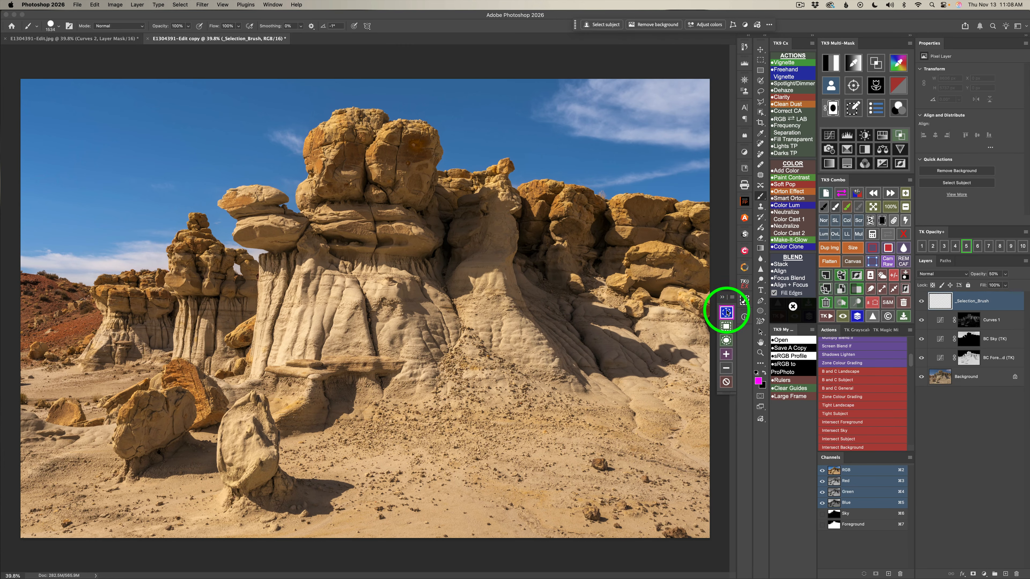
{"action": "mouse_move", "coordinate": [344, 111]}
{"action": "left_mouse_down"}
{"action": "mouse_move", "coordinate": [471, 404]}
{"action": "mouse_move", "coordinate": [527, 320]}
{"action": "mouse_move", "coordinate": [462, 198]}
{"action": "mouse_move", "coordinate": [377, 124]}
{"action": "mouse_move", "coordinate": [321, 239]}
{"action": "mouse_move", "coordinate": [375, 340]}
{"action": "mouse_move", "coordinate": [414, 237]}
{"action": "mouse_move", "coordinate": [412, 261]}
{"action": "mouse_move", "coordinate": [394, 279]}
{"action": "left_mouse_up"}
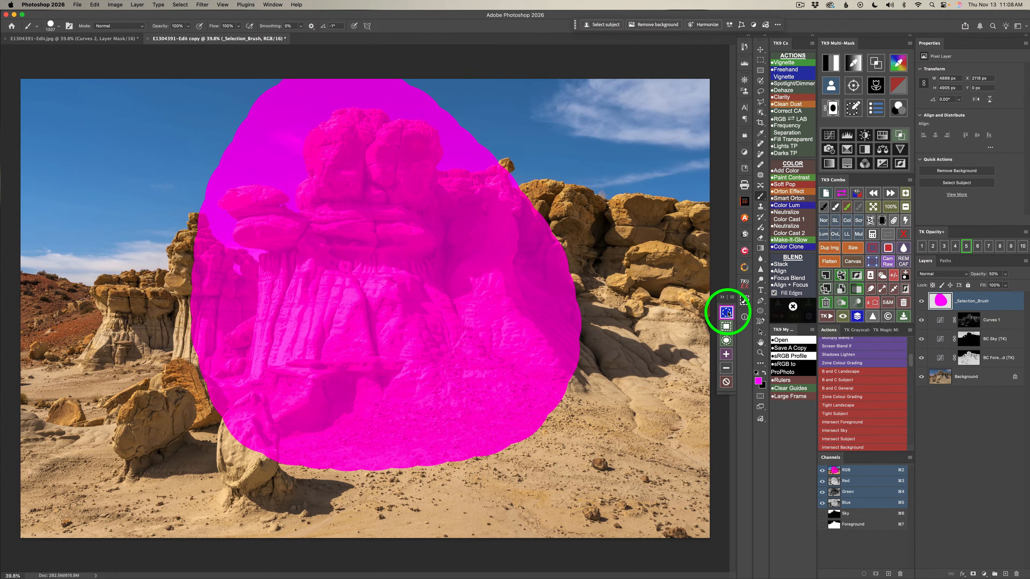
{"action": "left_click", "coordinate": [727, 311]}
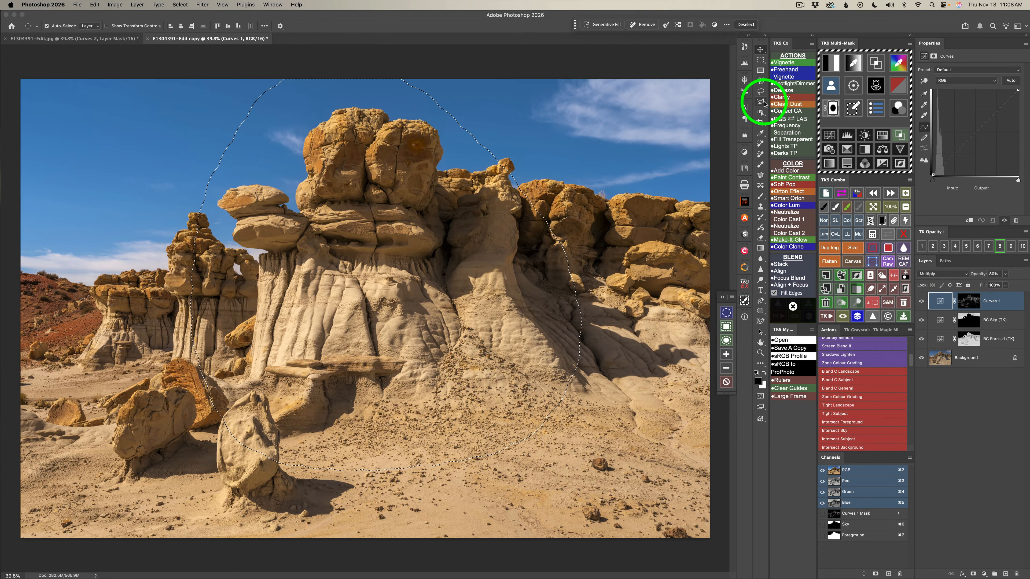
Apply a Freehand Vignette around the selection at 40% opacity and intersect its mask with the foreground
{"action": "left_click", "coordinate": [784, 76]}
{"action": "left_click", "coordinate": [944, 246]}
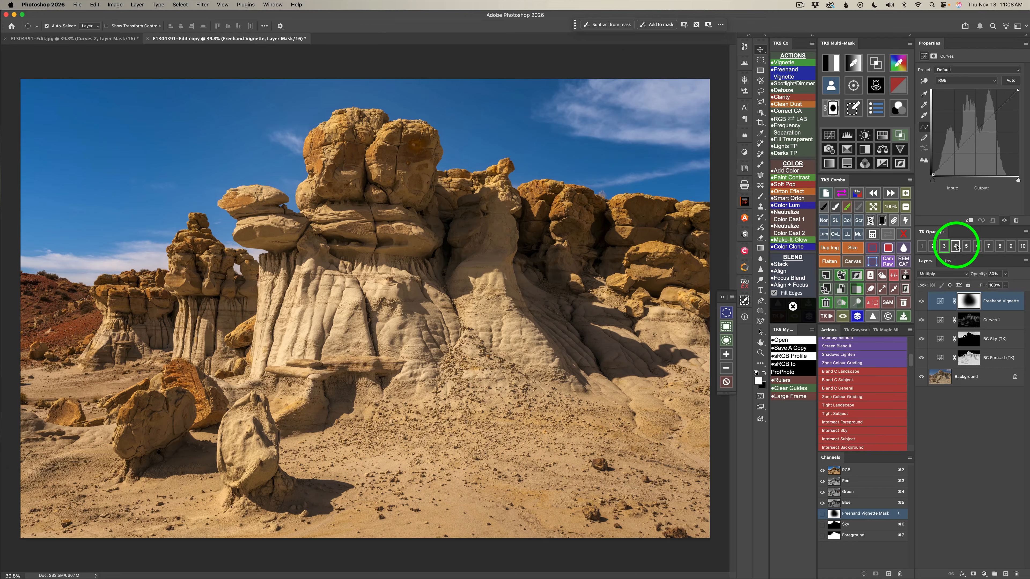
{"action": "left_click", "coordinate": [955, 246]}
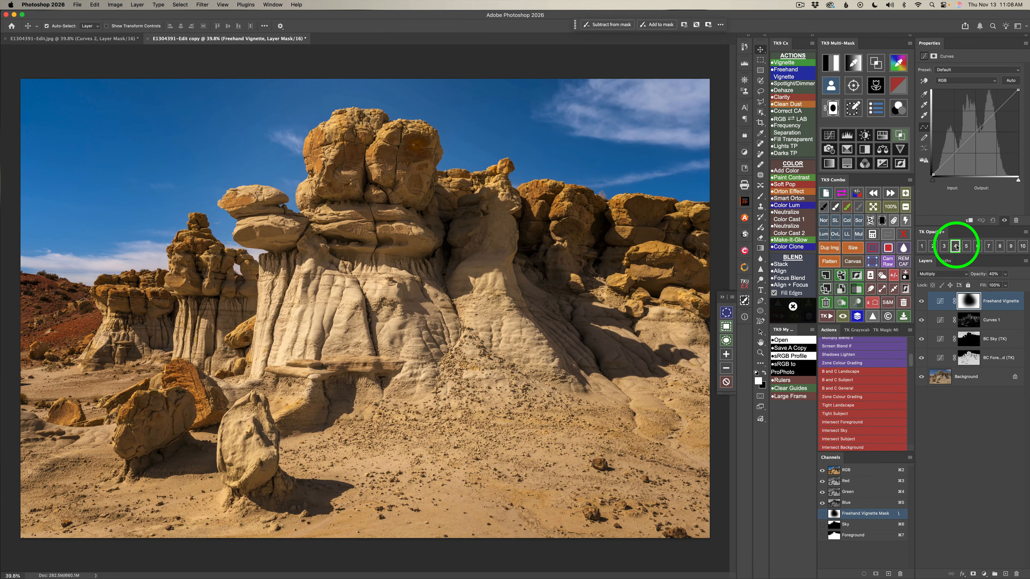
{"action": "left_click", "coordinate": [841, 421]}
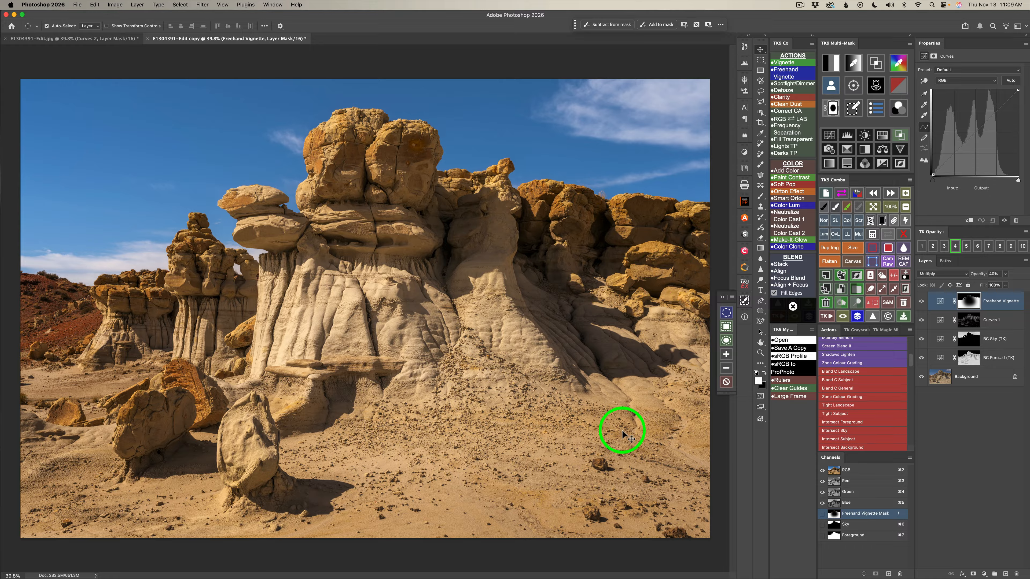
{"action": "left_click", "coordinate": [921, 301]}
{"action": "left_click", "coordinate": [920, 301]}
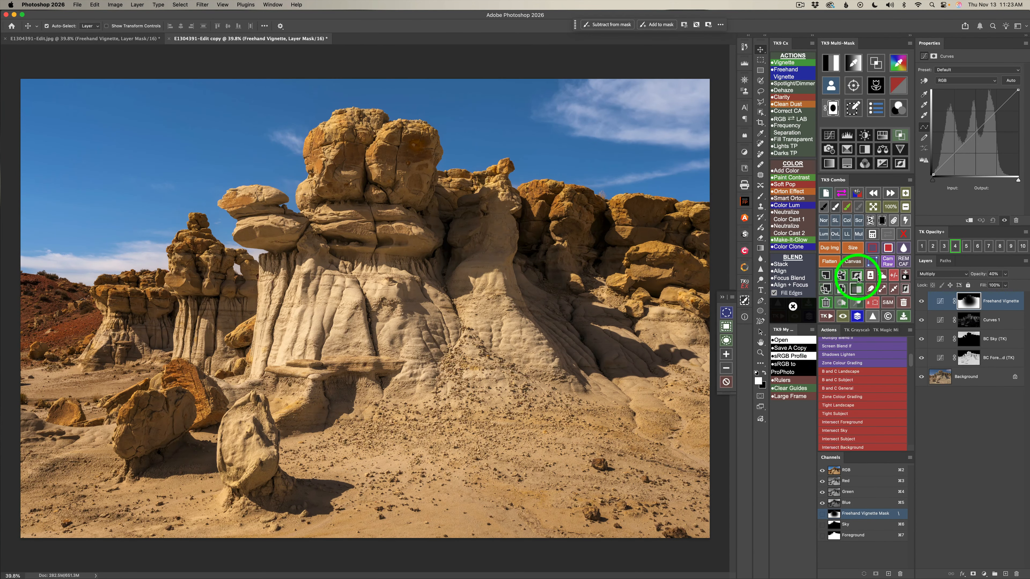
Add a black-masked Multiply brush layer and burn the image's bottom edge and lower-left corner with a soft brush at 20% opacity
{"action": "left_click", "coordinate": [859, 234]}
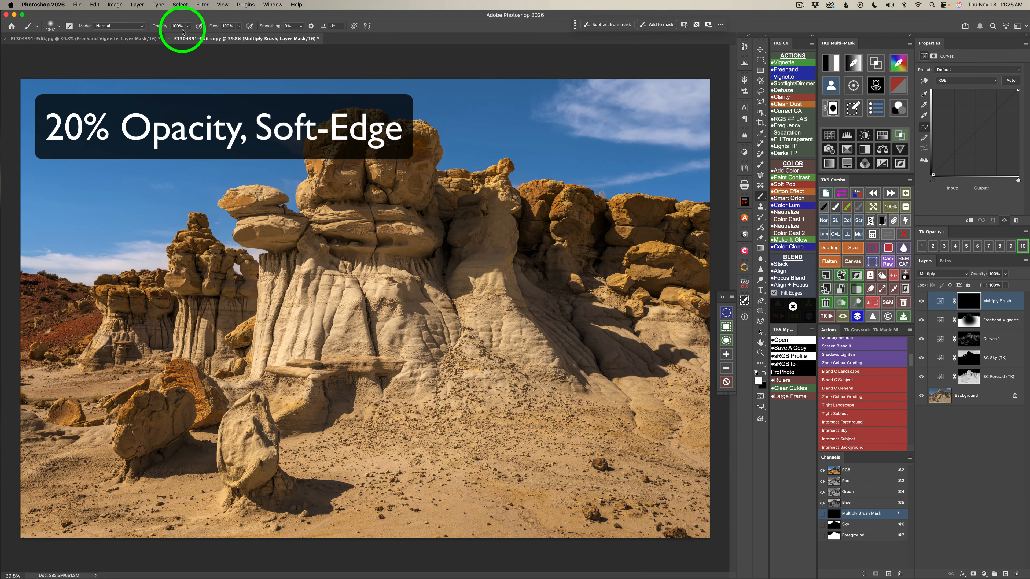
{"action": "key", "text": "2"}
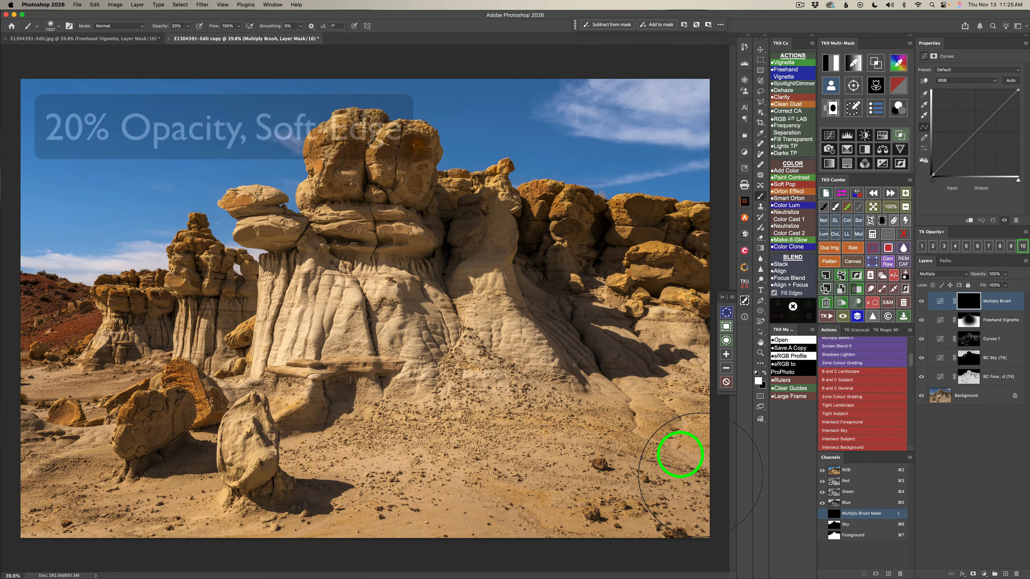
{"action": "left_click", "coordinate": [368, 540]}
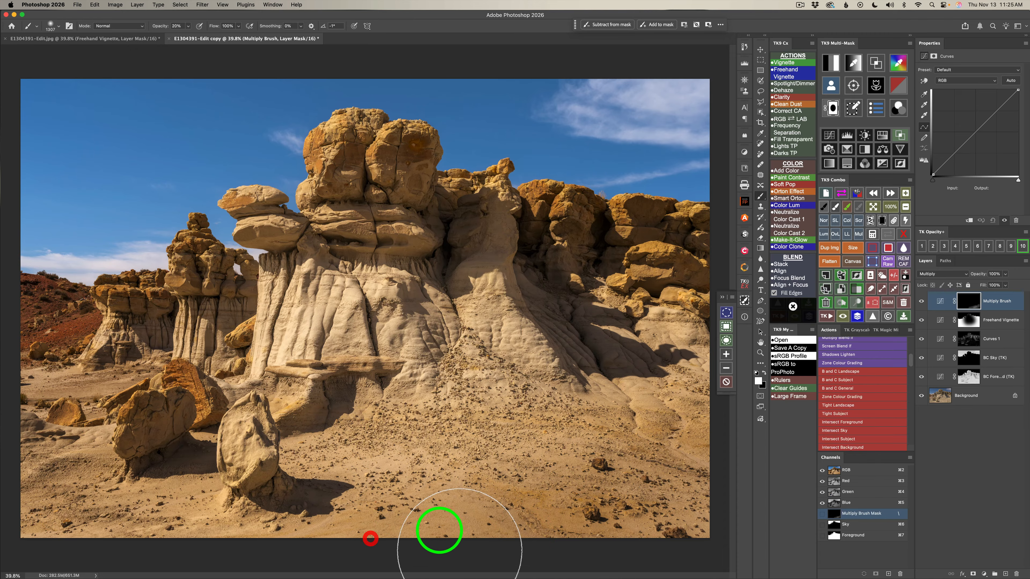
{"action": "left_click", "coordinate": [264, 536]}
{"action": "left_click", "coordinate": [57, 552]}
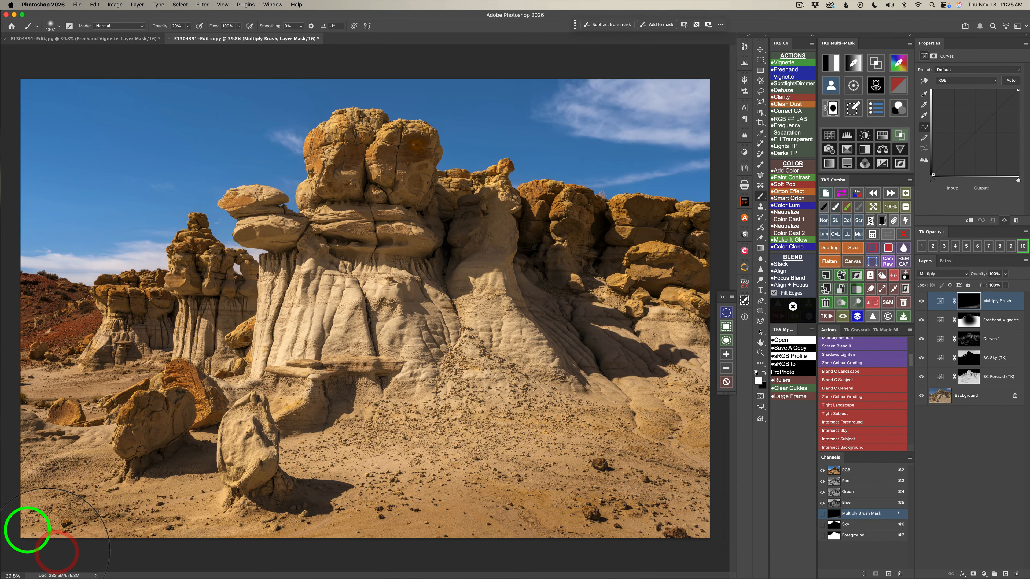
{"action": "left_click", "coordinate": [20, 526]}
Lower the brush opacity to 10% and burn the sandy ground across the lower middle of the image
{"action": "key", "text": "1"}
{"action": "left_click", "coordinate": [349, 494]}
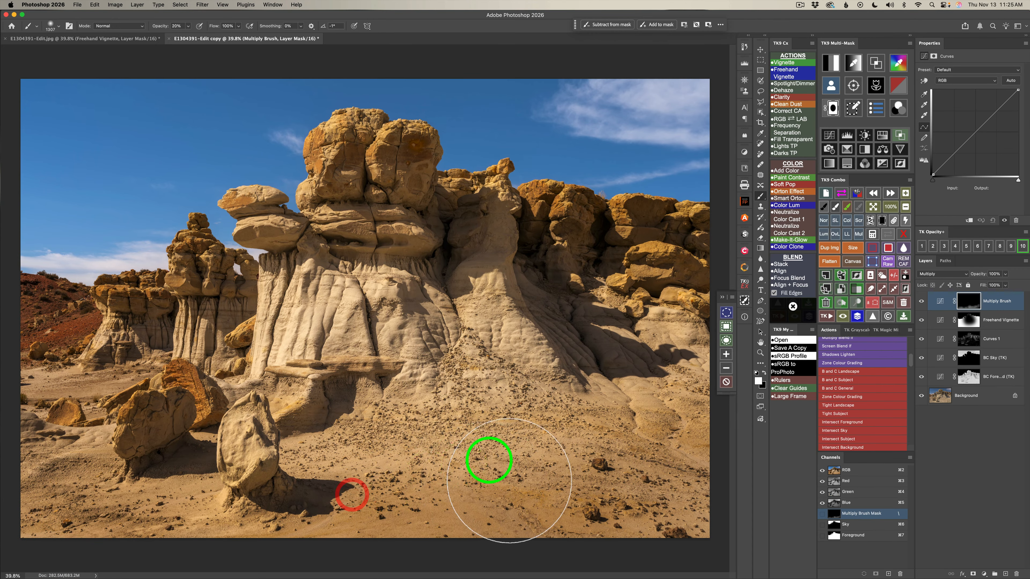
{"action": "left_click", "coordinate": [483, 466]}
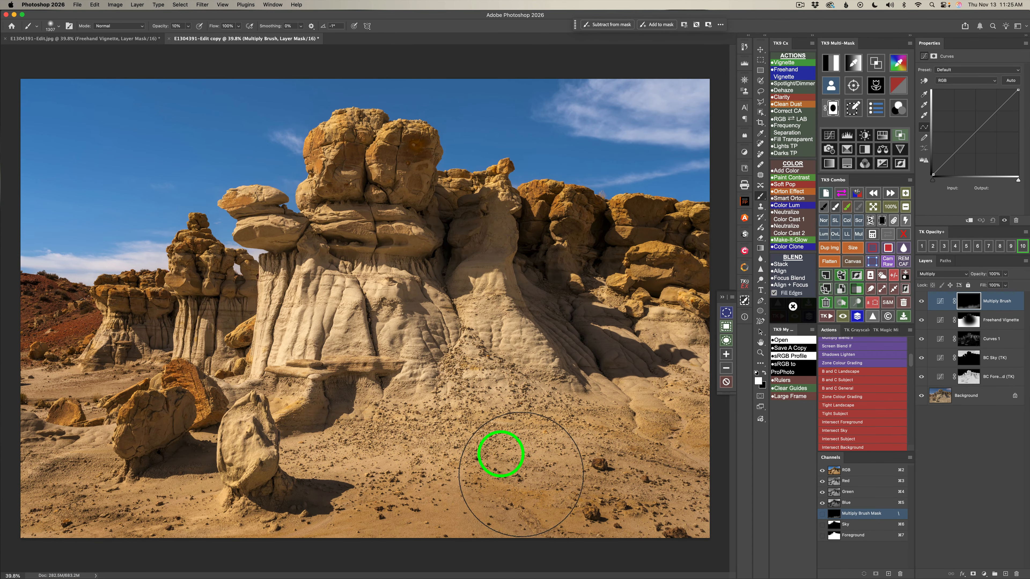
{"action": "left_click", "coordinate": [471, 460]}
{"action": "left_click", "coordinate": [312, 486]}
{"action": "left_click", "coordinate": [526, 457]}
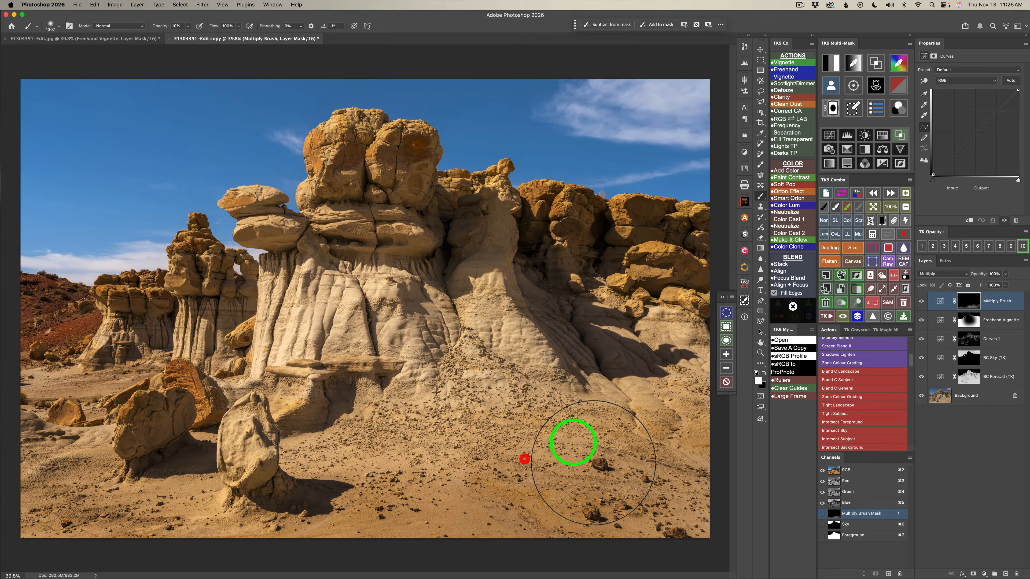
Burn the image's right edge and lower-right corner on the Multiply mask, and switch to the Move tool
{"action": "left_click", "coordinate": [675, 362]}
{"action": "left_click", "coordinate": [716, 341]}
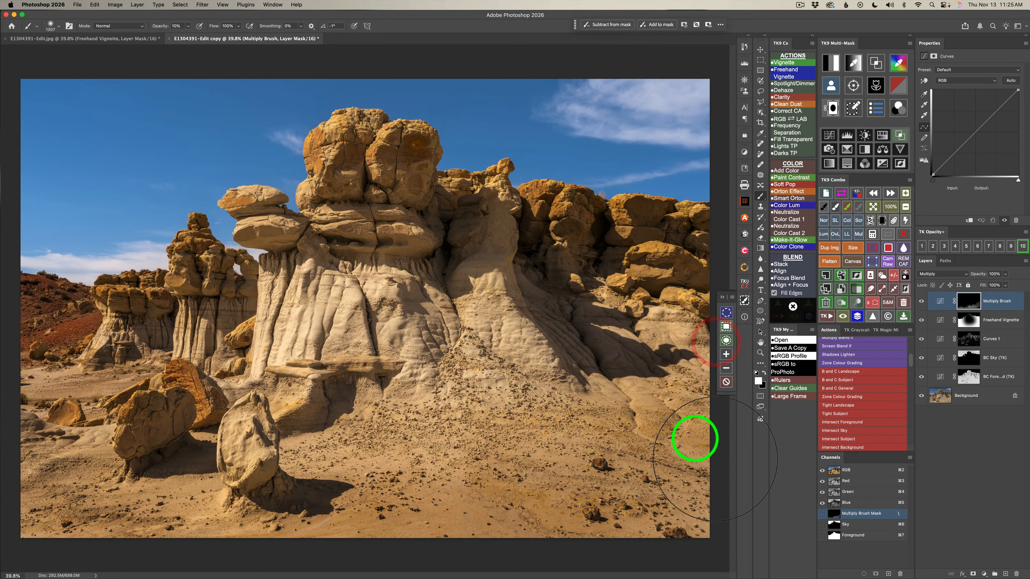
{"action": "left_click", "coordinate": [679, 463]}
{"action": "left_click", "coordinate": [665, 545]}
{"action": "left_click", "coordinate": [623, 548]}
{"action": "left_click", "coordinate": [490, 557]}
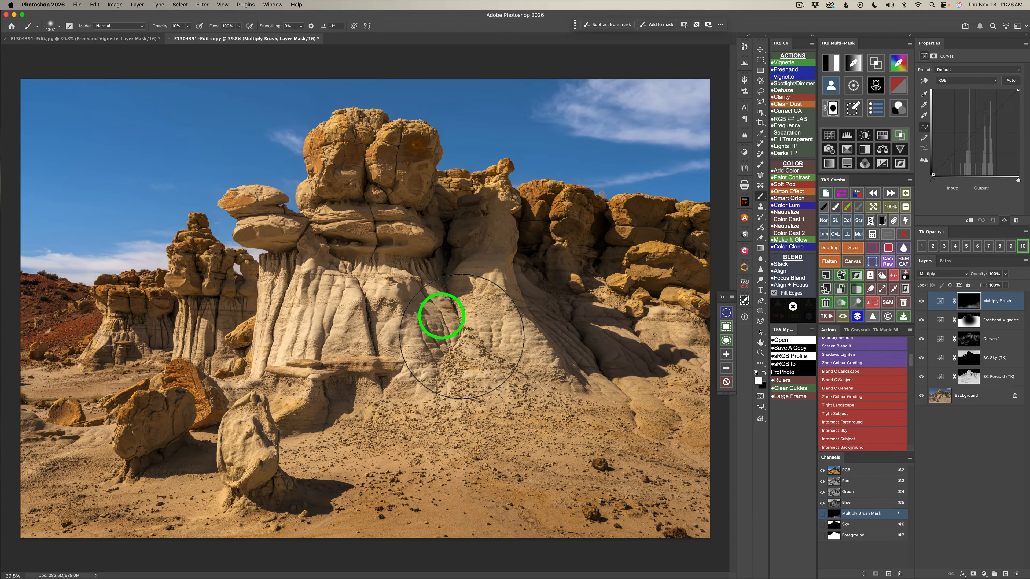
{"action": "left_click", "coordinate": [745, 301]}
{"action": "key", "text": "v"}
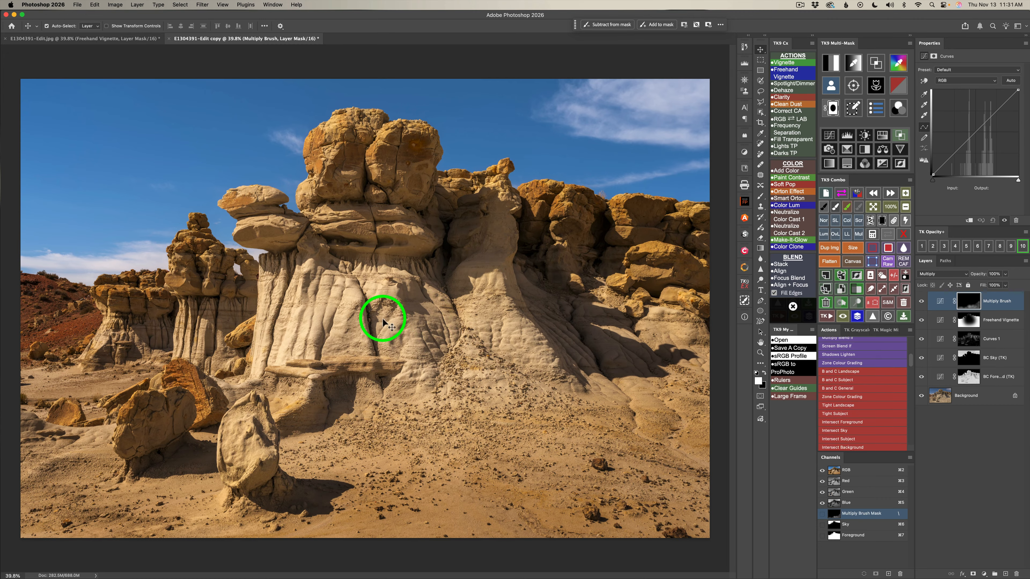
Add a Soft Light burn layer, paint black over the central rock's grooves at 20% opacity, and restrict it to Darks 1 with Blend If
{"action": "left_click", "coordinate": [856, 275]}
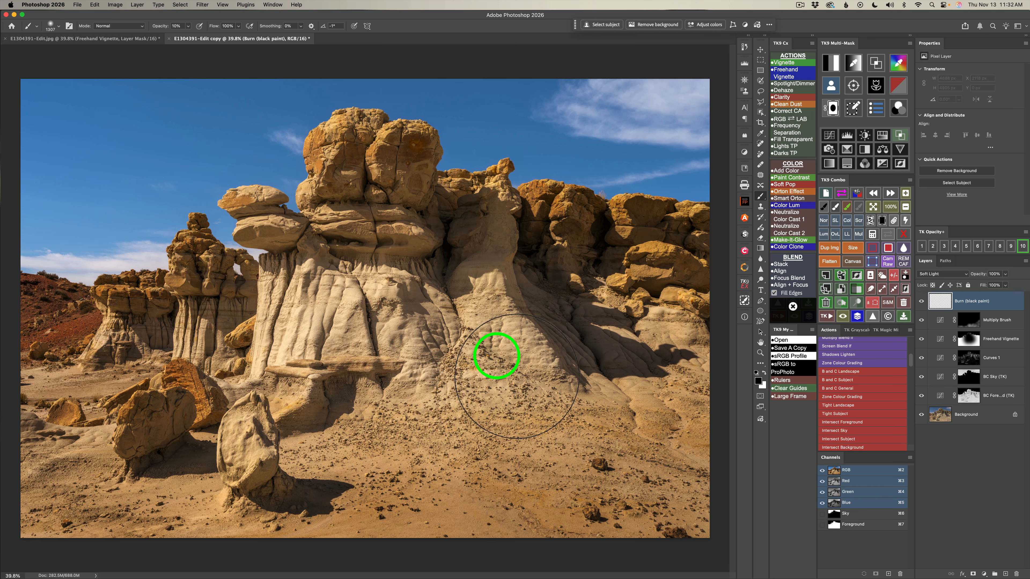
{"action": "mouse_move", "coordinate": [353, 297]}
{"action": "left_mouse_down"}
{"action": "mouse_move", "coordinate": [258, 296]}
{"action": "mouse_move", "coordinate": [319, 277]}
{"action": "mouse_move", "coordinate": [300, 349]}
{"action": "left_mouse_up"}
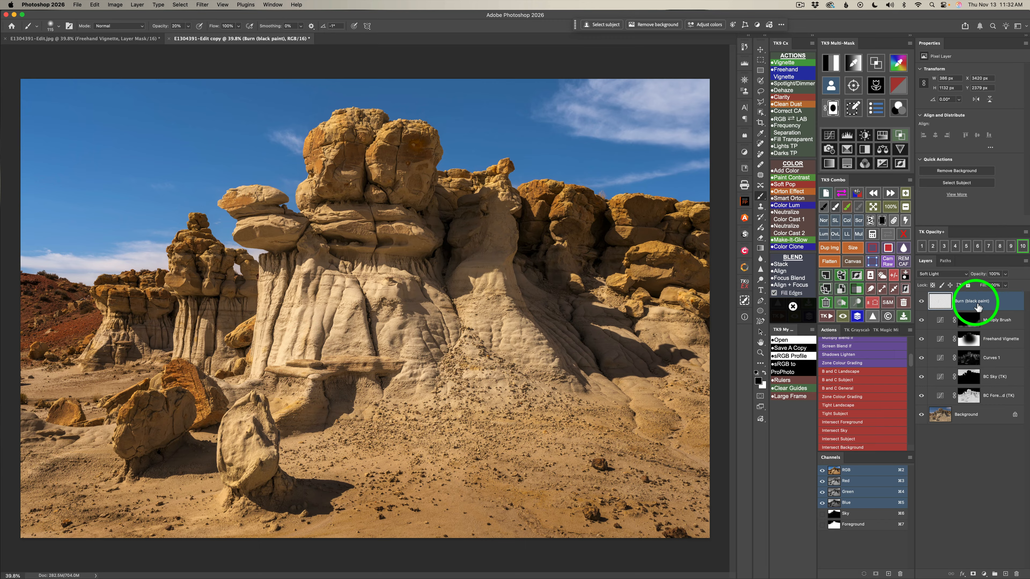
{"action": "left_click", "coordinate": [875, 63]}
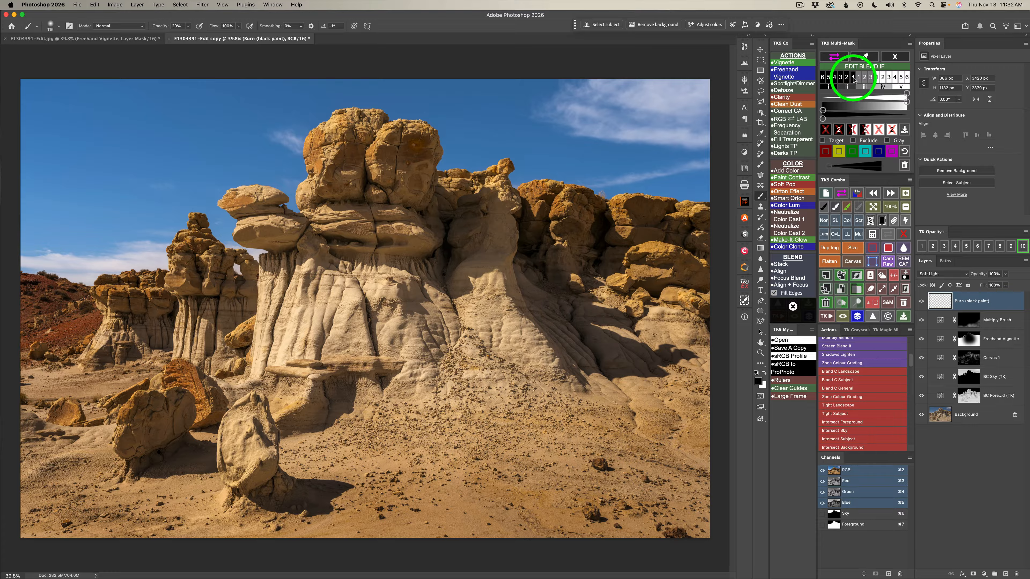
{"action": "left_click", "coordinate": [852, 77]}
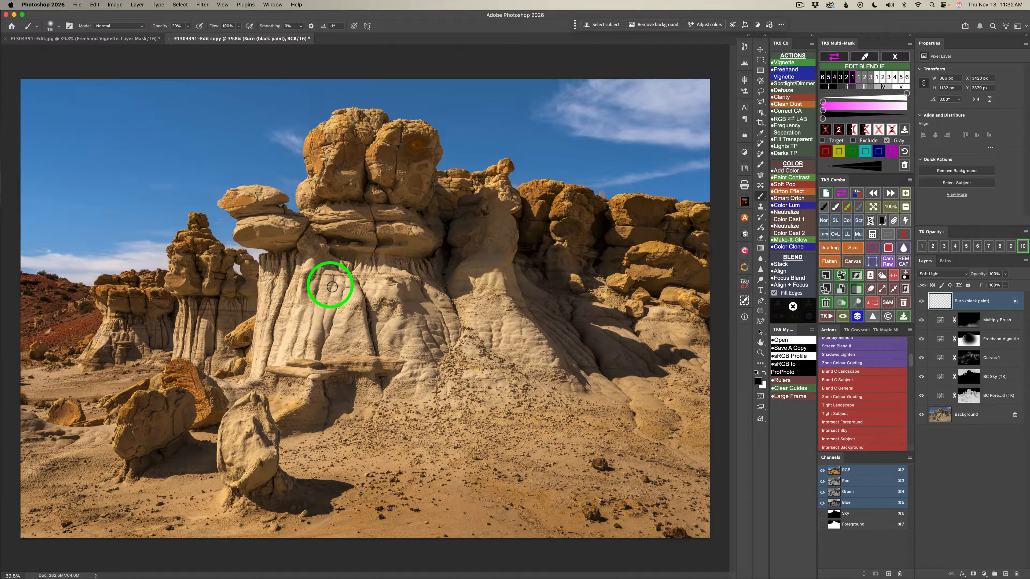
Paint black along the shadowed grooves and base of the central rock formation on the burn layer
{"action": "mouse_move", "coordinate": [321, 313]}
{"action": "left_mouse_down"}
{"action": "mouse_move", "coordinate": [334, 280]}
{"action": "mouse_move", "coordinate": [323, 324]}
{"action": "mouse_move", "coordinate": [343, 283]}
{"action": "mouse_move", "coordinate": [331, 331]}
{"action": "mouse_move", "coordinate": [342, 282]}
{"action": "mouse_move", "coordinate": [333, 328]}
{"action": "mouse_move", "coordinate": [360, 262]}
{"action": "mouse_move", "coordinate": [316, 353]}
{"action": "mouse_move", "coordinate": [321, 339]}
{"action": "mouse_move", "coordinate": [313, 349]}
{"action": "mouse_move", "coordinate": [300, 330]}
{"action": "mouse_move", "coordinate": [304, 311]}
{"action": "mouse_move", "coordinate": [286, 362]}
{"action": "mouse_move", "coordinate": [280, 319]}
{"action": "mouse_move", "coordinate": [260, 368]}
{"action": "mouse_move", "coordinate": [287, 292]}
{"action": "mouse_move", "coordinate": [274, 285]}
{"action": "mouse_move", "coordinate": [273, 317]}
{"action": "mouse_move", "coordinate": [275, 268]}
{"action": "left_mouse_up"}
{"action": "mouse_move", "coordinate": [265, 313]}
{"action": "left_mouse_down"}
{"action": "mouse_move", "coordinate": [276, 288]}
{"action": "mouse_move", "coordinate": [287, 302]}
{"action": "mouse_move", "coordinate": [312, 295]}
{"action": "mouse_move", "coordinate": [298, 298]}
{"action": "mouse_move", "coordinate": [305, 284]}
{"action": "mouse_move", "coordinate": [330, 334]}
{"action": "mouse_move", "coordinate": [312, 357]}
{"action": "left_mouse_up"}
{"action": "left_click_drag", "start_coordinate": [312, 357], "coordinate": [320, 360]}
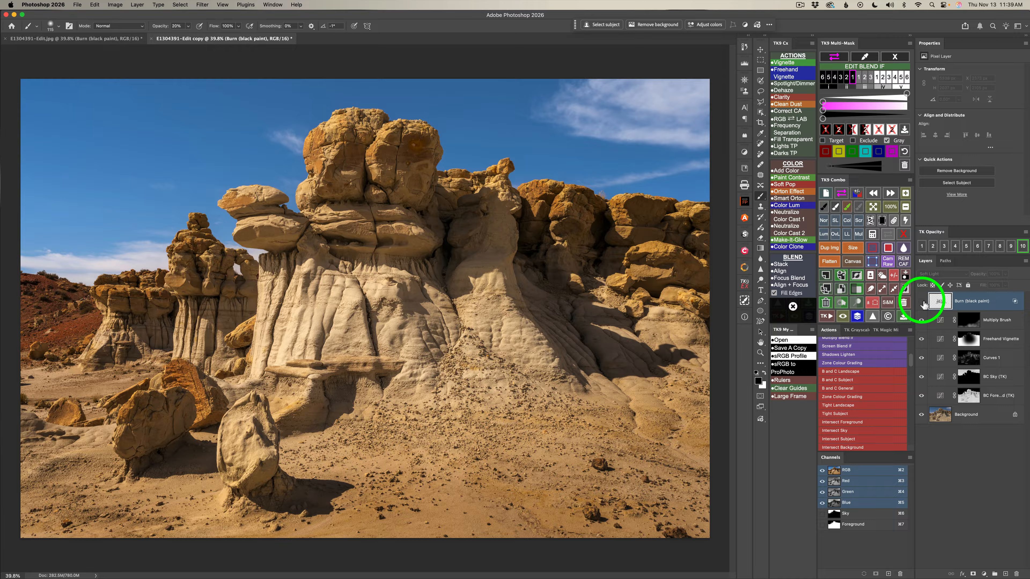
Toggle the burn layer's visibility to compare the rock texture before and after, and switch to the Move tool
{"action": "left_click", "coordinate": [922, 302]}
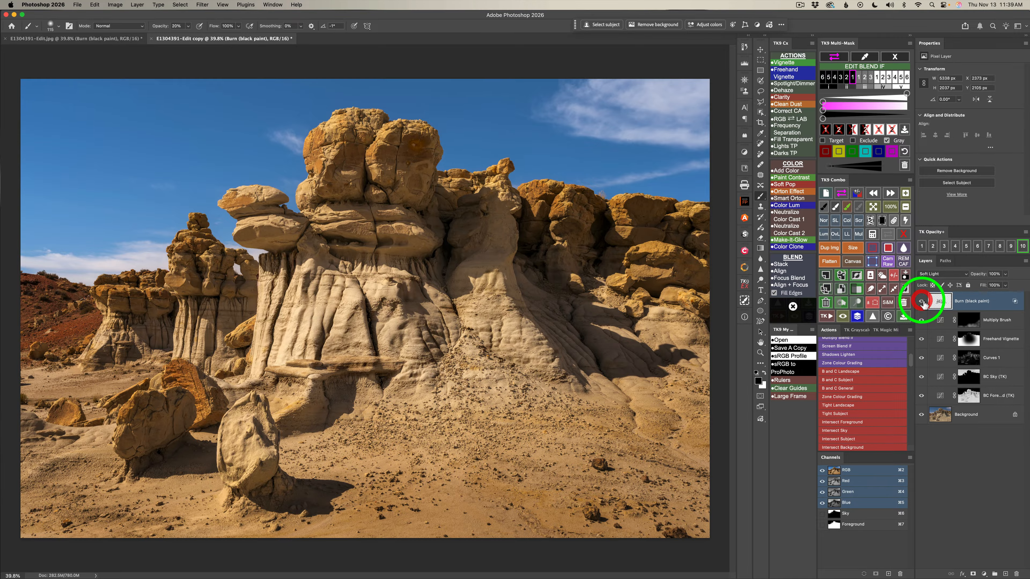
{"action": "left_click", "coordinate": [922, 302]}
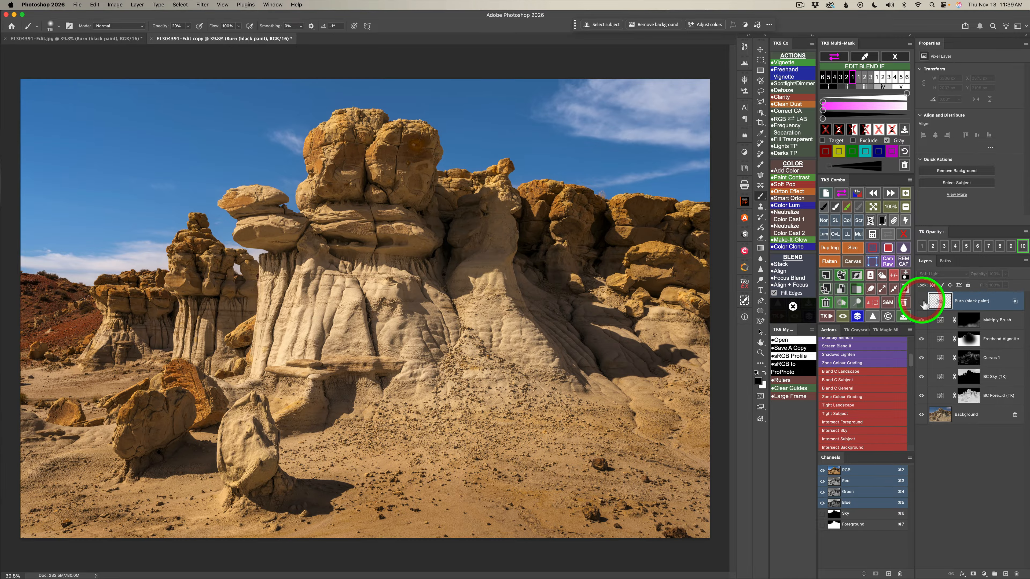
{"action": "left_click", "coordinate": [922, 302]}
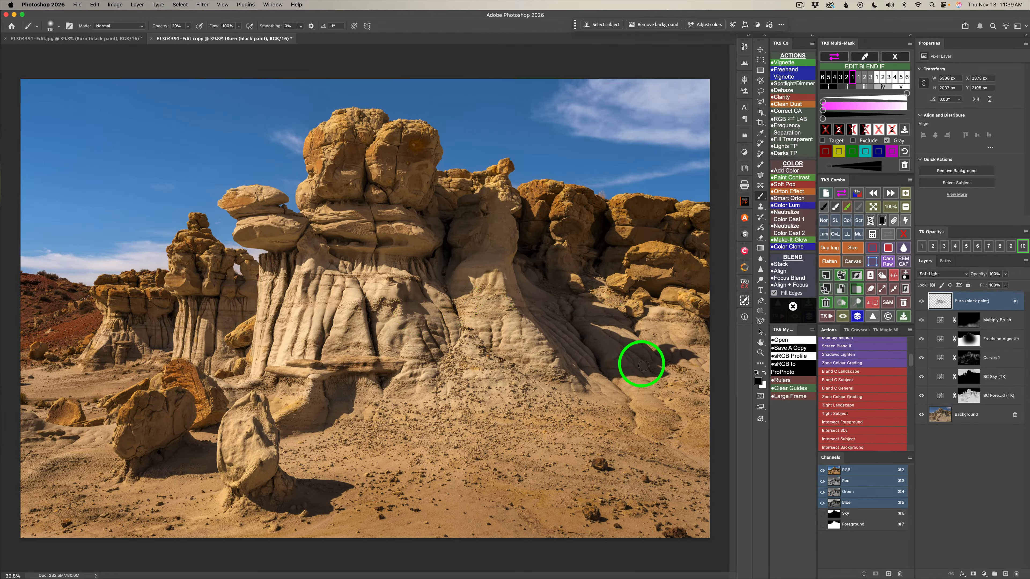
{"action": "key", "text": "v"}
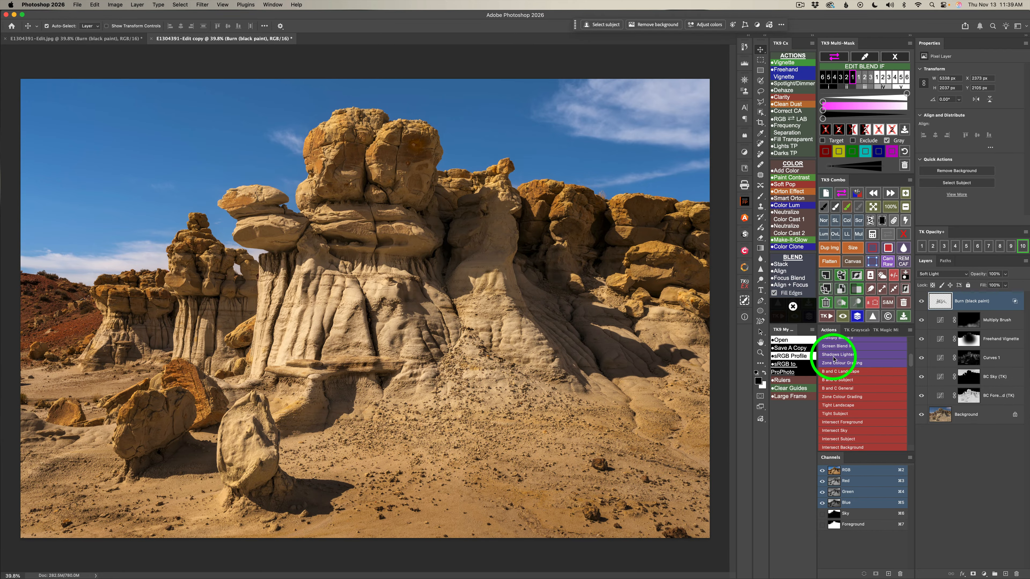
Add a Hue/Saturation layer clipped to the Multiply Brush layer and lower its saturation
{"action": "left_click", "coordinate": [941, 322]}
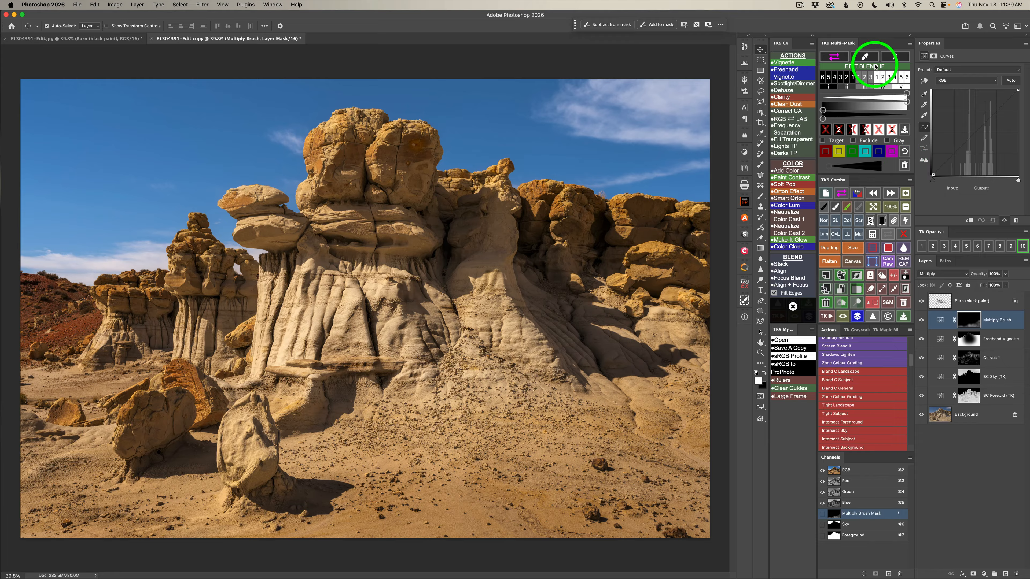
{"action": "left_click", "coordinate": [894, 58]}
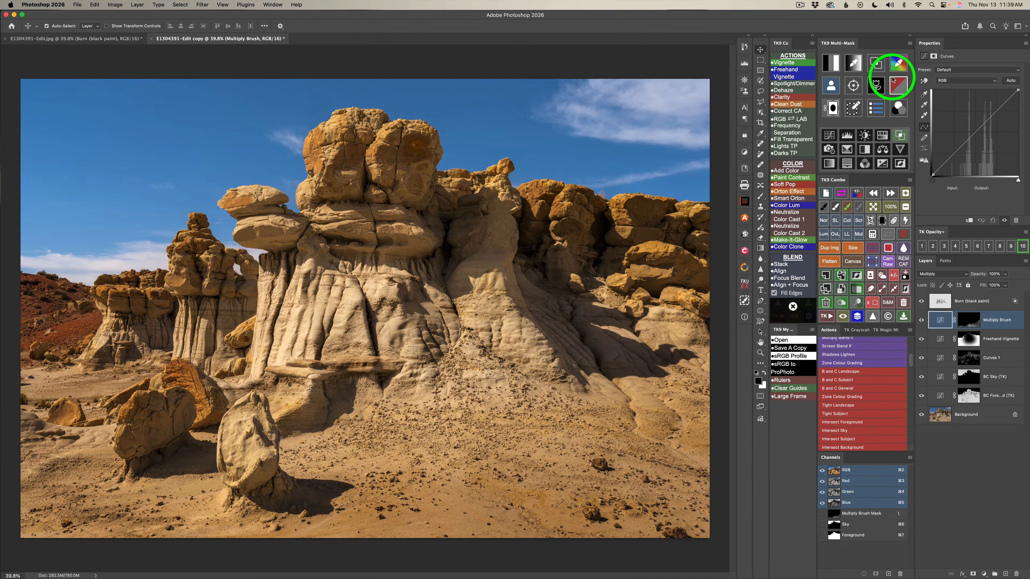
{"action": "left_click", "coordinate": [882, 135]}
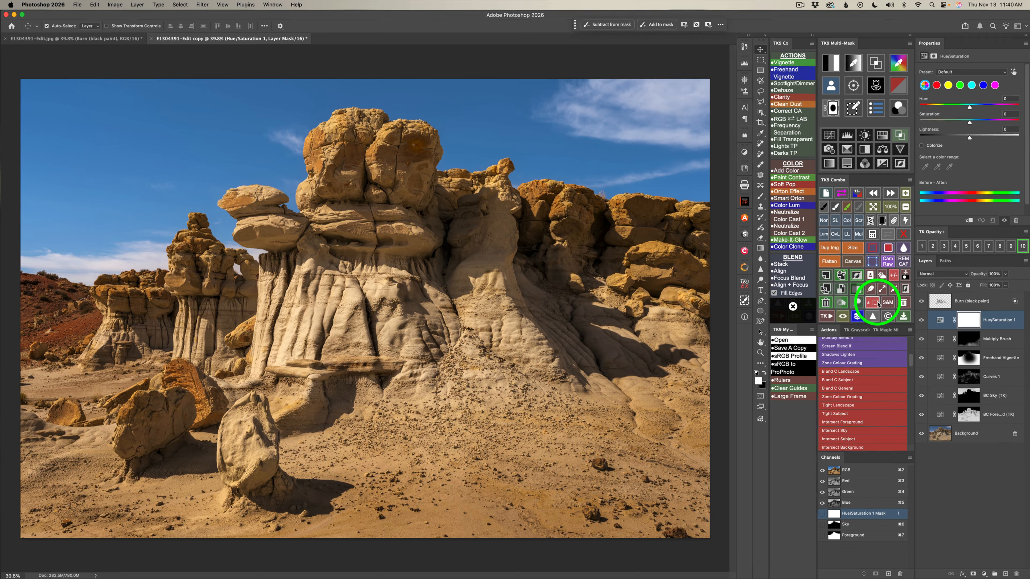
{"action": "left_click", "coordinate": [894, 220]}
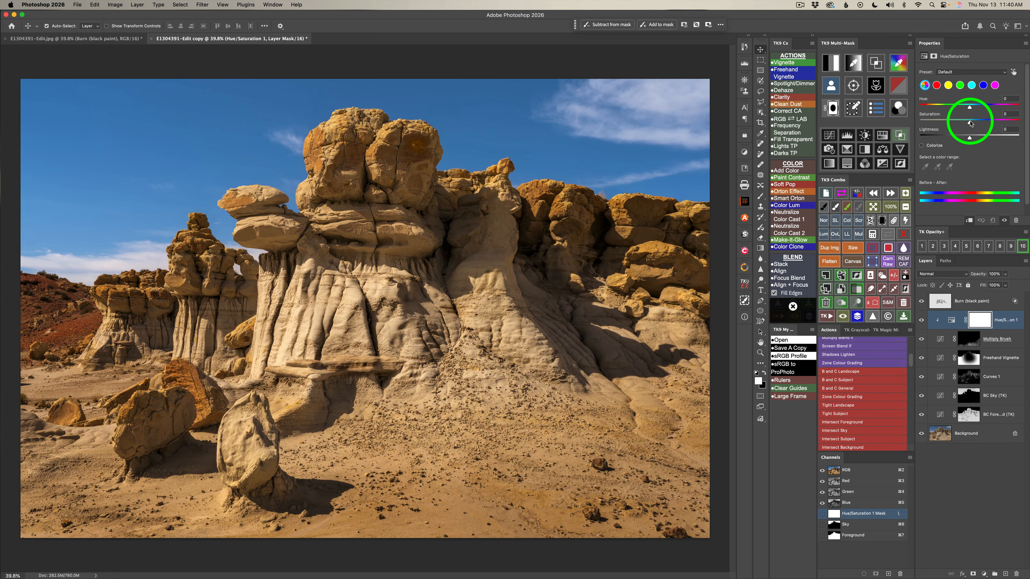
{"action": "left_click_drag", "start_coordinate": [969, 122], "coordinate": [944, 126]}
Select the burn layer and examine the image with and without its effect
{"action": "left_click", "coordinate": [951, 304]}
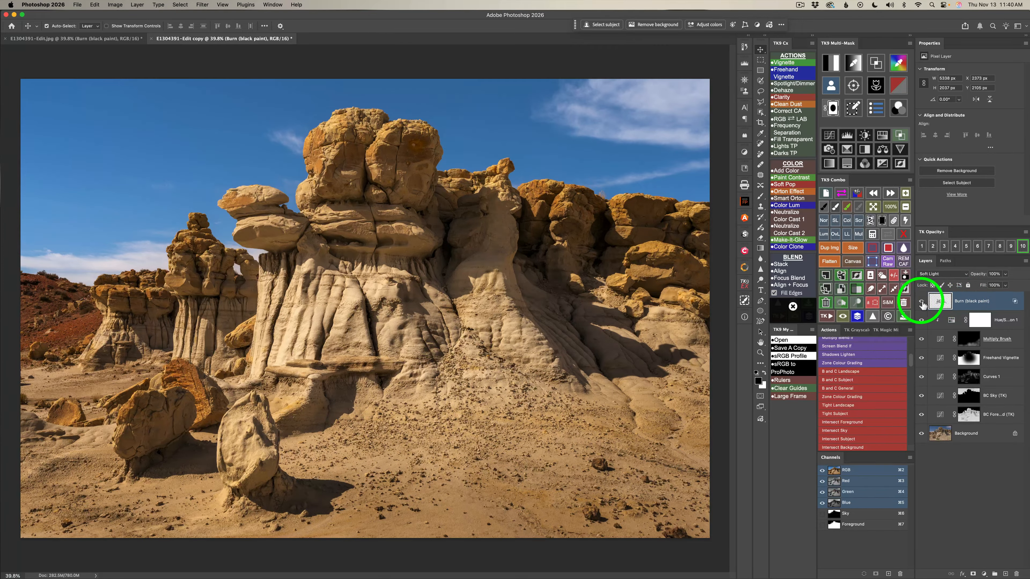
{"action": "left_click", "coordinate": [921, 302]}
{"action": "left_click", "coordinate": [922, 302]}
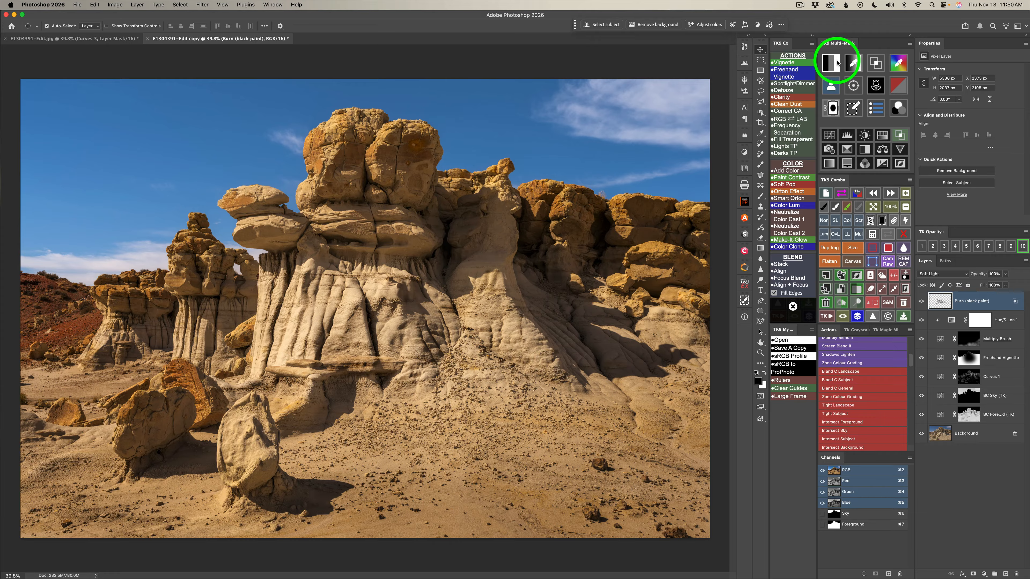
Generate a Lights 3 luminosity mask, output it to a new Curves layer, and set that layer to Multiply
{"action": "left_click", "coordinate": [838, 61]}
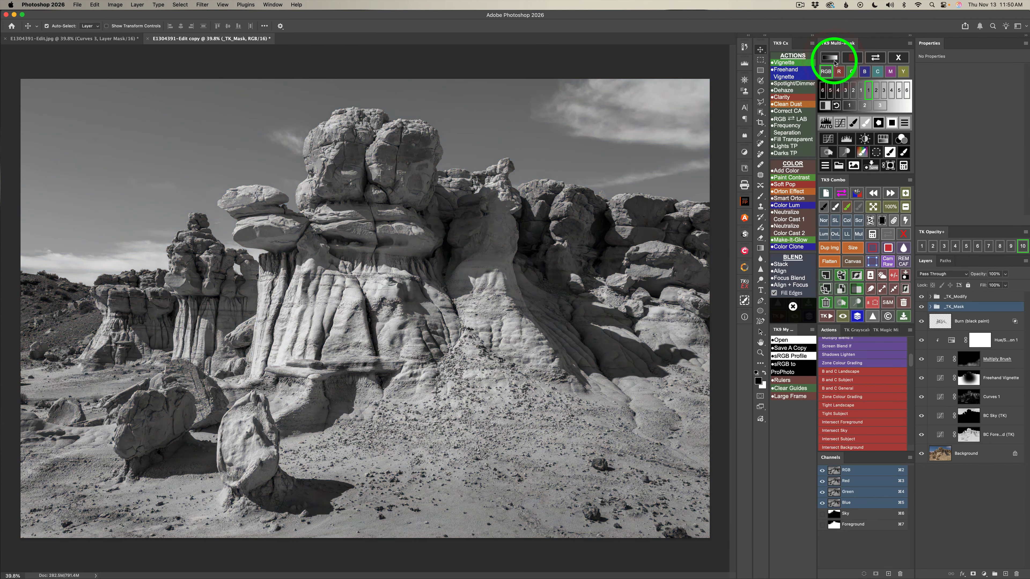
{"action": "left_click", "coordinate": [869, 90]}
{"action": "left_click", "coordinate": [884, 90]}
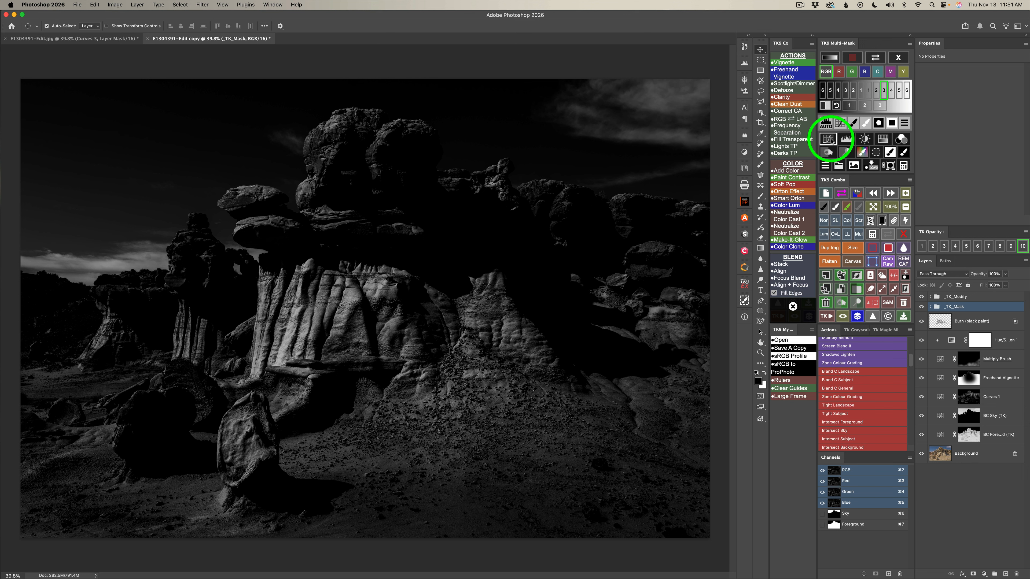
{"action": "left_click", "coordinate": [830, 140]}
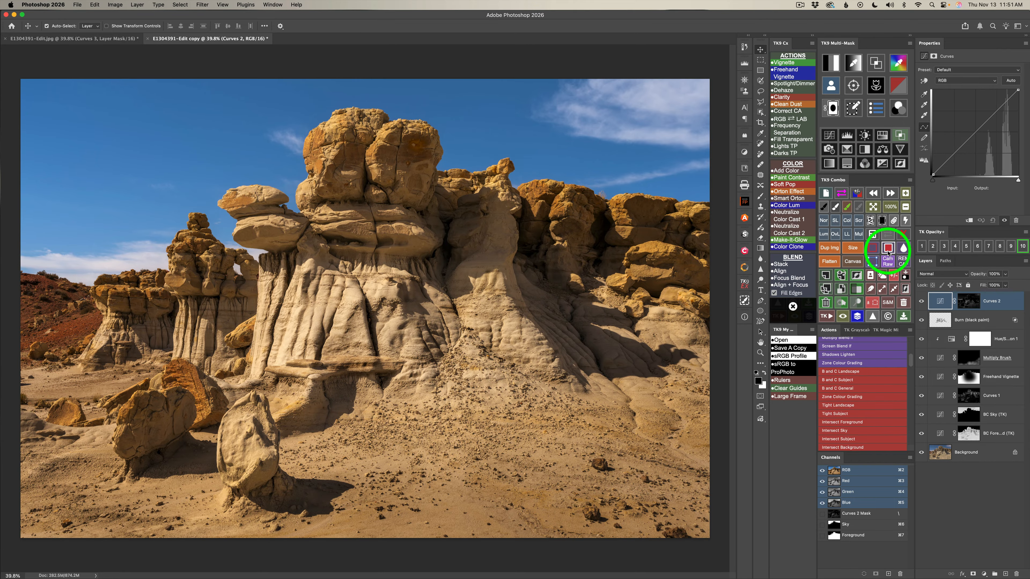
{"action": "left_click", "coordinate": [858, 234]}
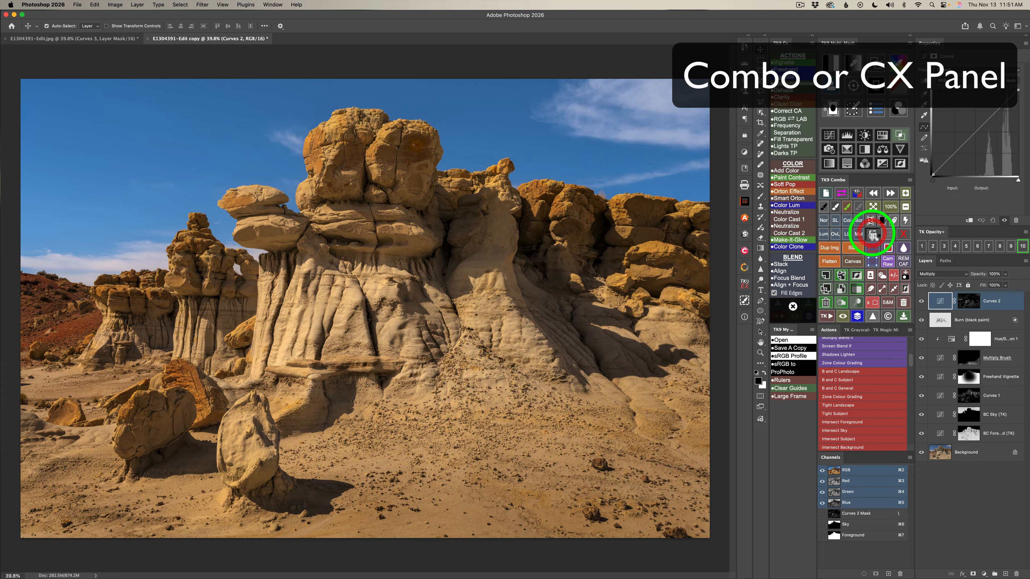
Subtract the saved Sky mask from the new Curves layer's mask with the mask calculator
{"action": "left_click", "coordinate": [872, 235]}
{"action": "left_click", "coordinate": [837, 214]}
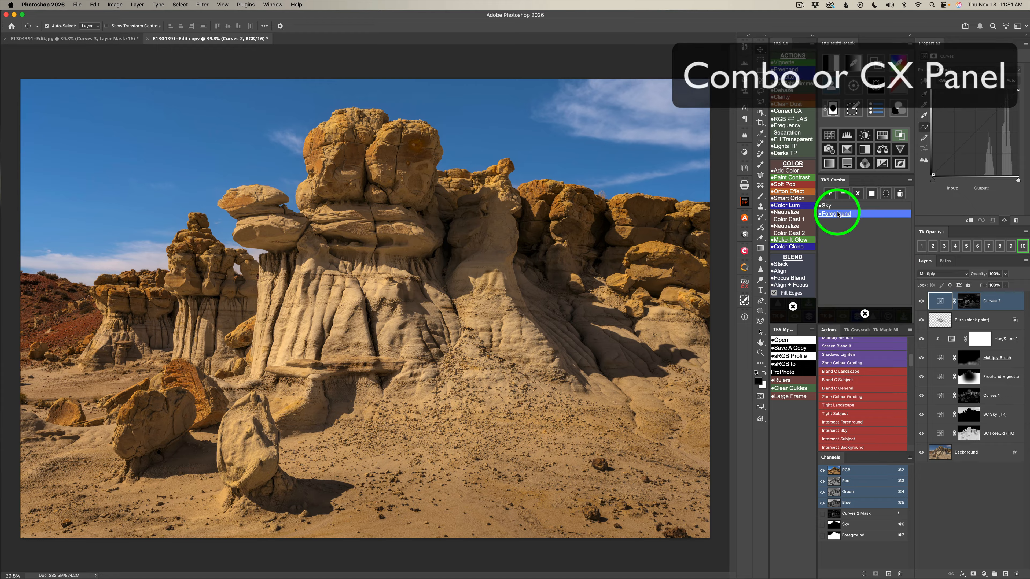
{"action": "left_click", "coordinate": [830, 207]}
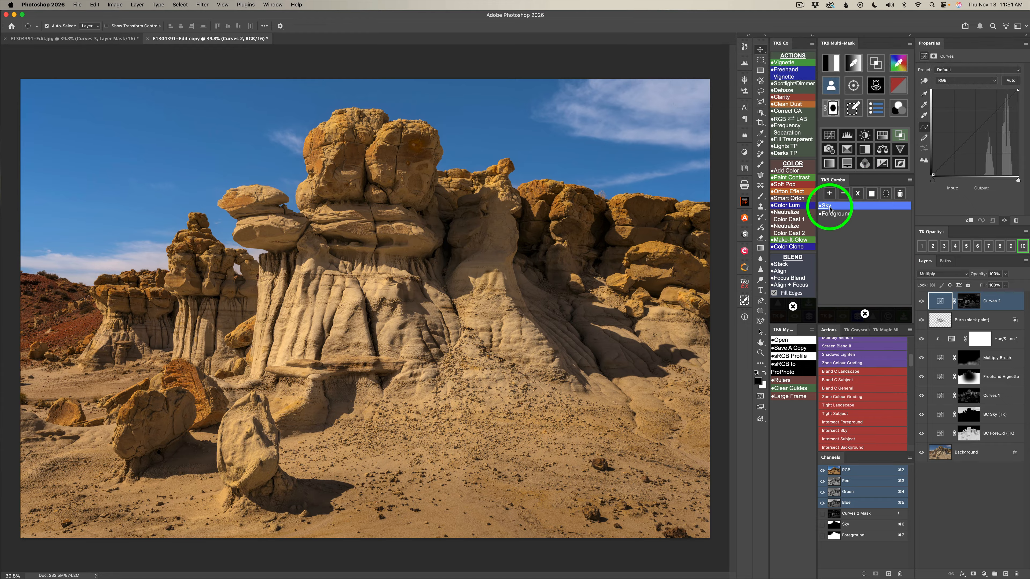
{"action": "left_click", "coordinate": [829, 208]}
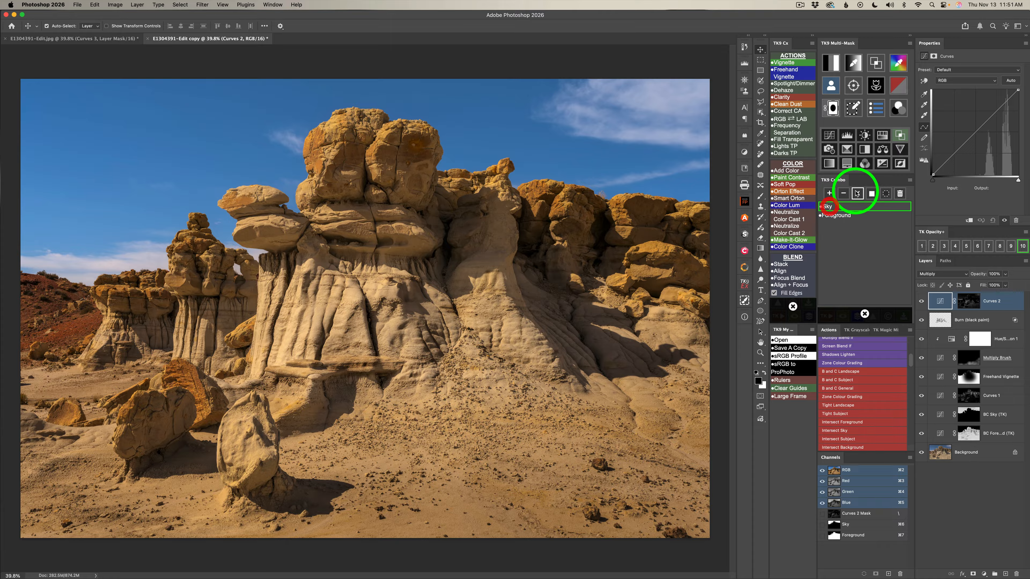
{"action": "left_click", "coordinate": [841, 193]}
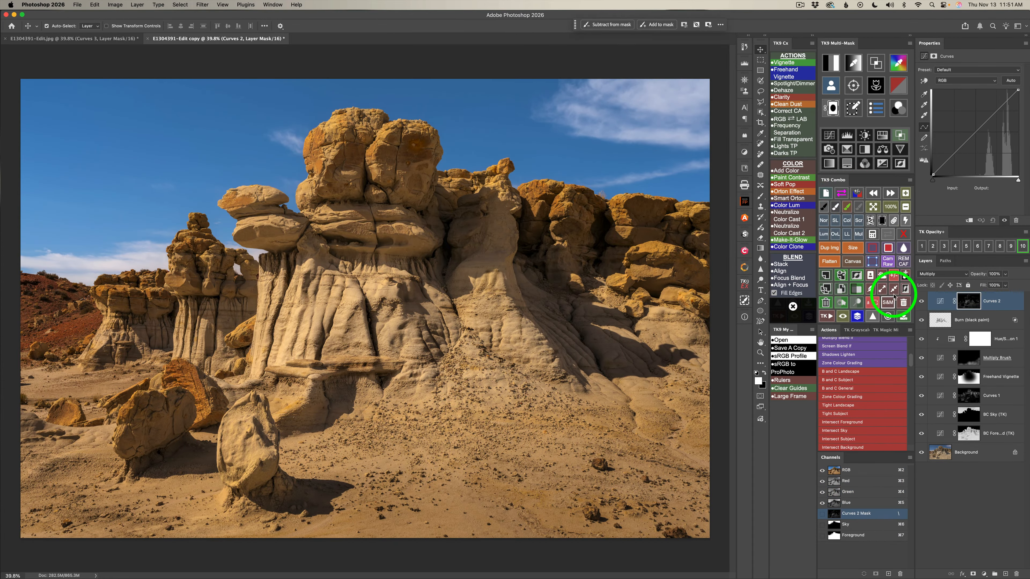
Compare the image with and without the new Curves layer, and set its opacity to 50%
{"action": "left_click", "coordinate": [921, 302]}
{"action": "left_click", "coordinate": [921, 302]}
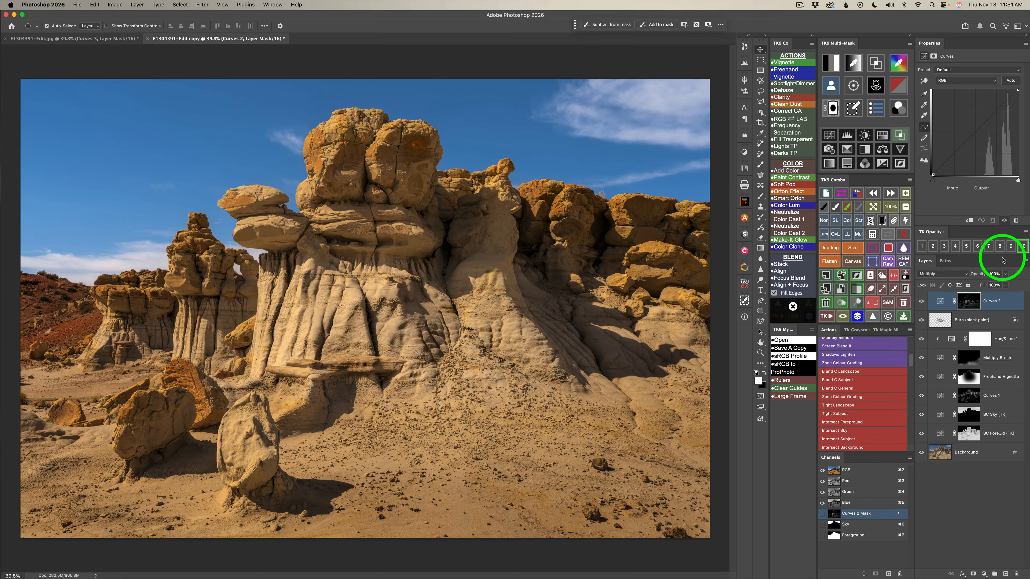
{"action": "left_click", "coordinate": [966, 246]}
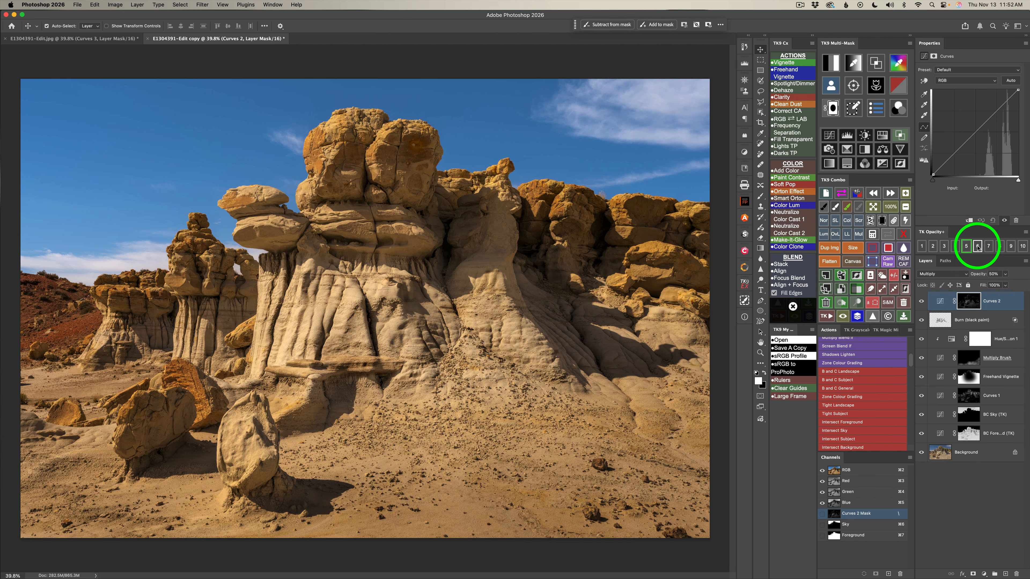
Set the opacity of the Curves 2 layer to 80%
{"action": "left_click", "coordinate": [978, 246]}
{"action": "left_click", "coordinate": [988, 247]}
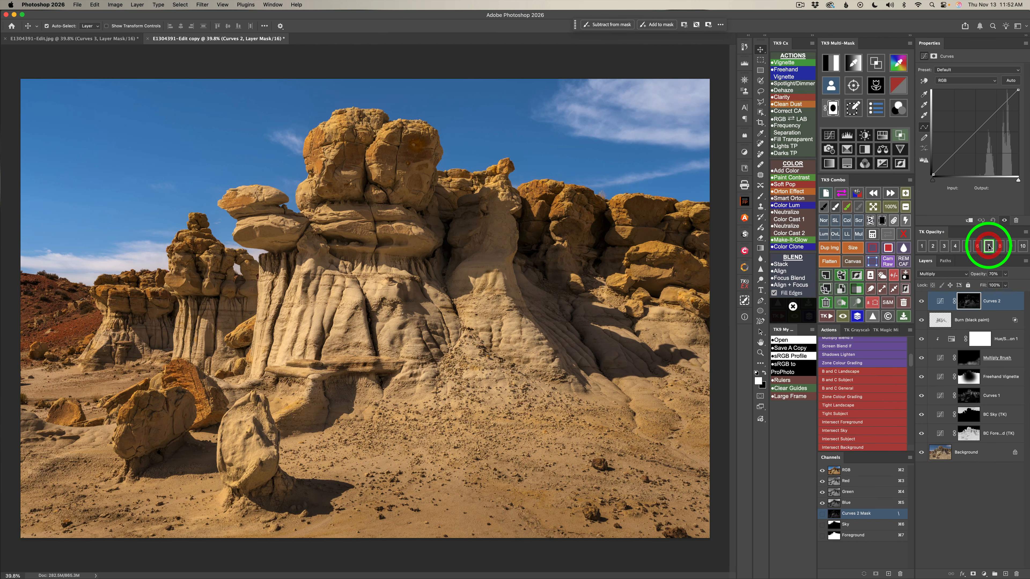
{"action": "left_click", "coordinate": [1000, 248]}
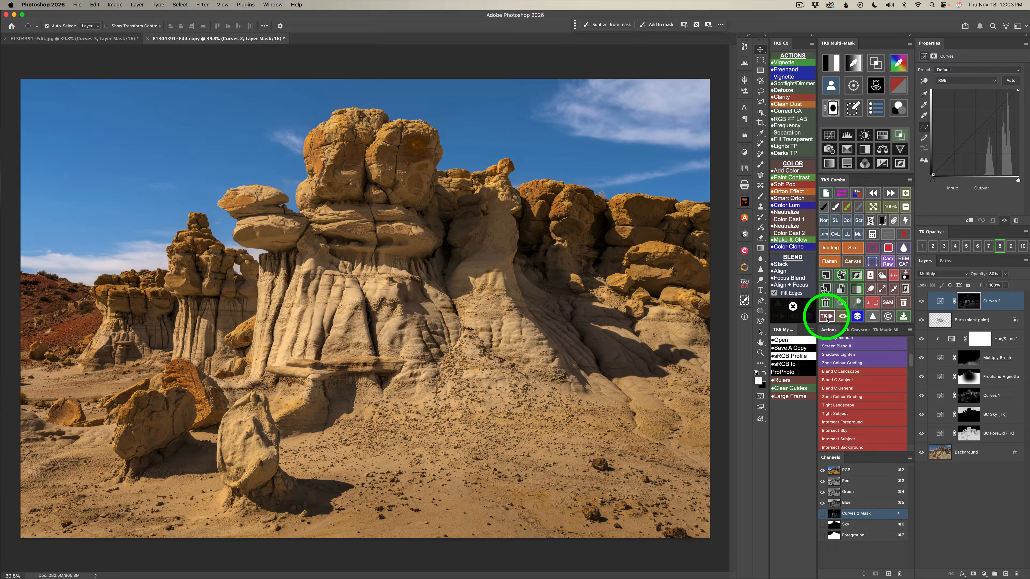
Run the Vignette action with a 649.3-pixel Gaussian blur and apply the fourth Blend If preset to the vignette layer
{"action": "left_click", "coordinate": [786, 62]}
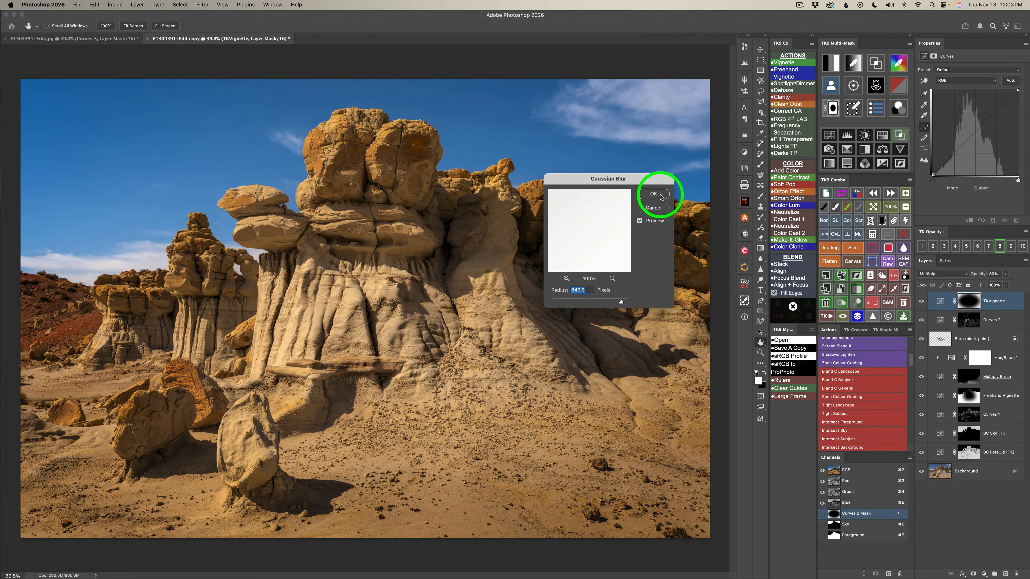
{"action": "left_click", "coordinate": [653, 194]}
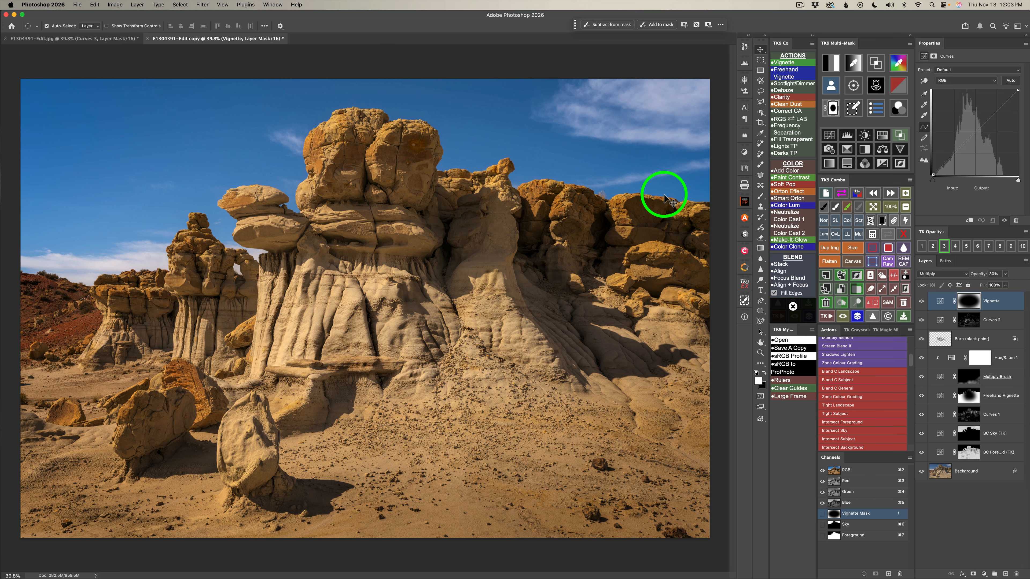
{"action": "left_click", "coordinate": [899, 136]}
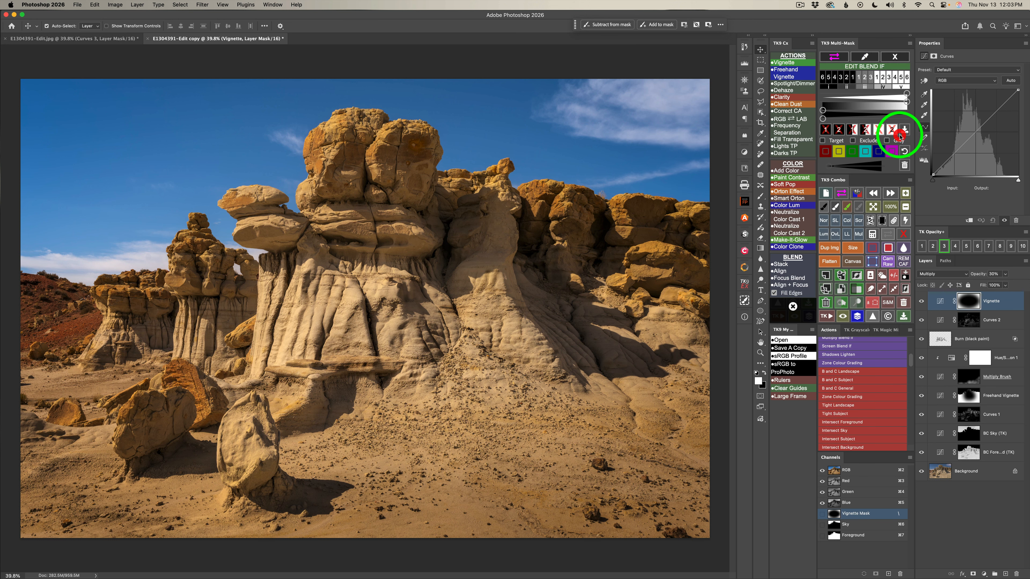
{"action": "left_click", "coordinate": [866, 129]}
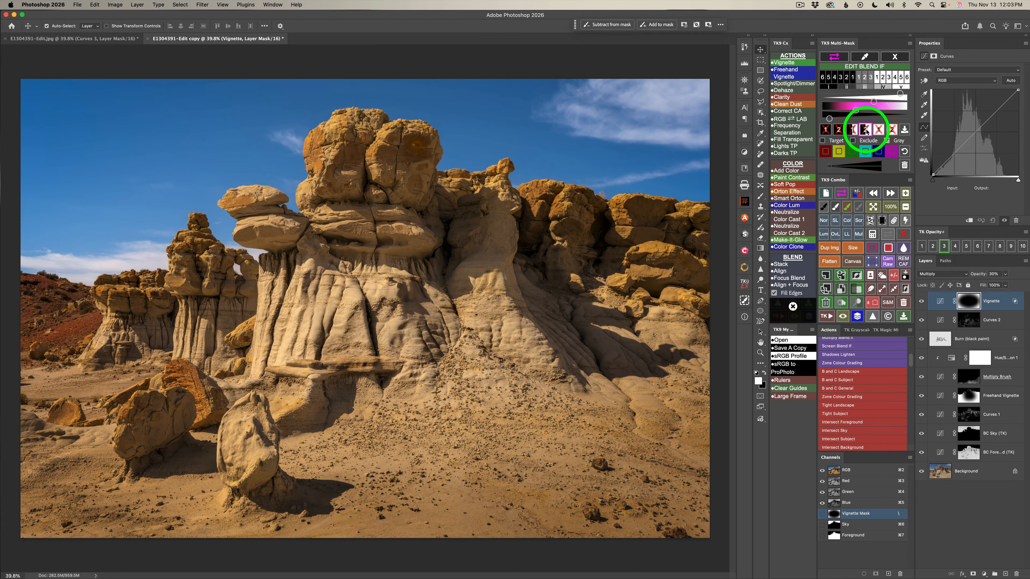
{"action": "left_click", "coordinate": [921, 302]}
{"action": "left_click", "coordinate": [921, 302]}
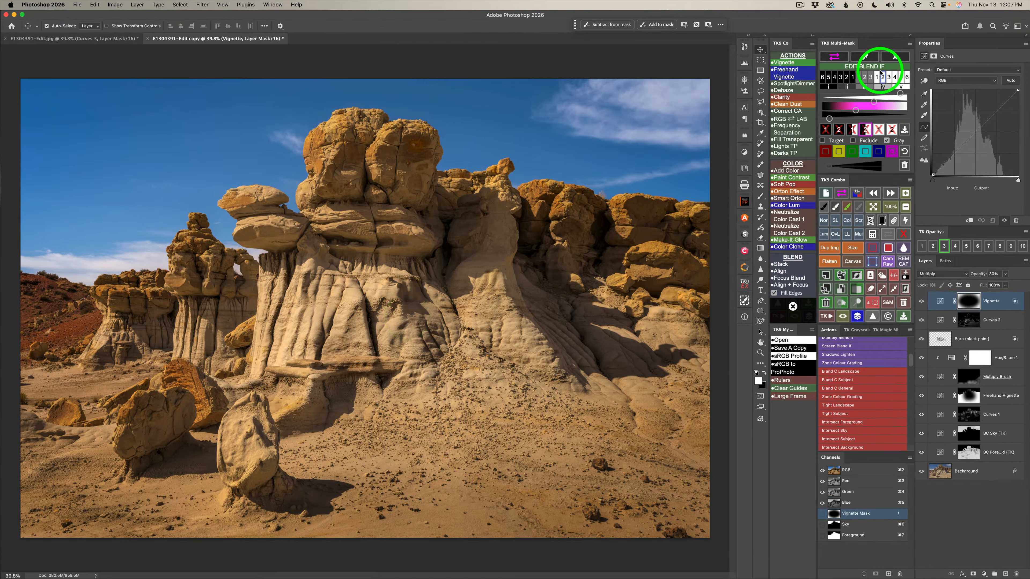
{"action": "left_click", "coordinate": [896, 57]}
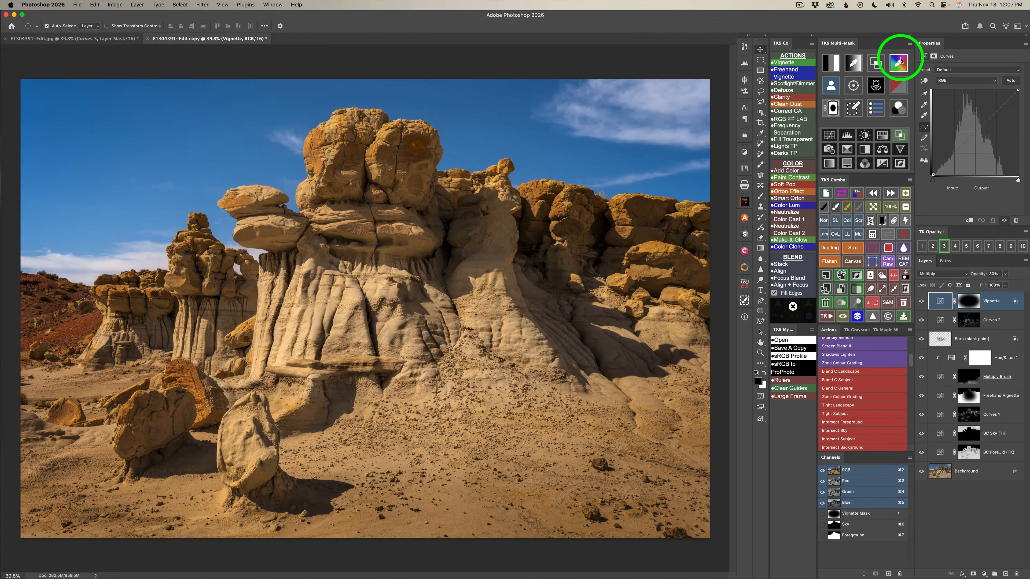
{"action": "left_click", "coordinate": [898, 61]}
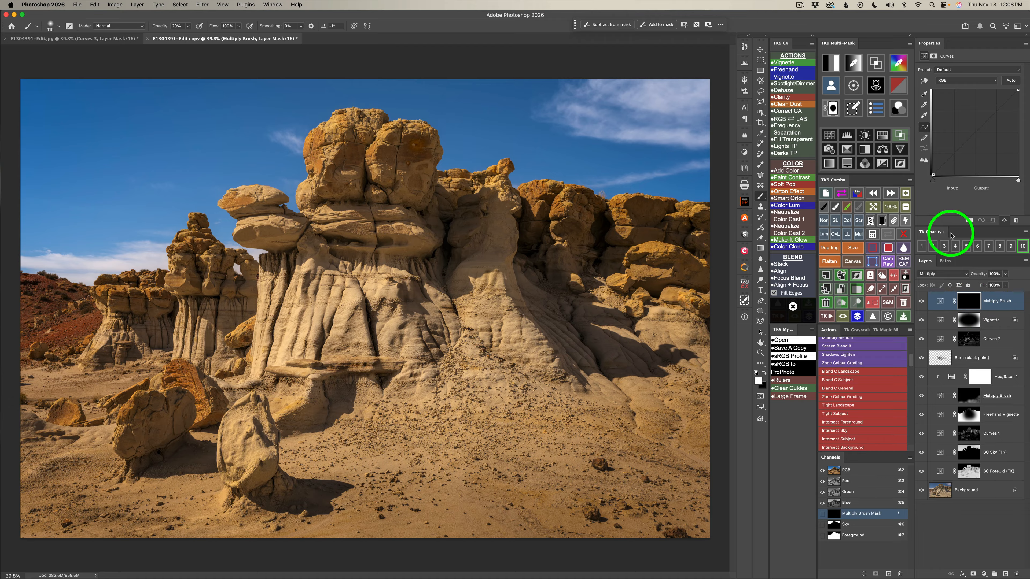
Set the new Multiply Brush layer to 20% opacity and draw a short linear gradient on its mask to darken the foreground
{"action": "left_click", "coordinate": [932, 246]}
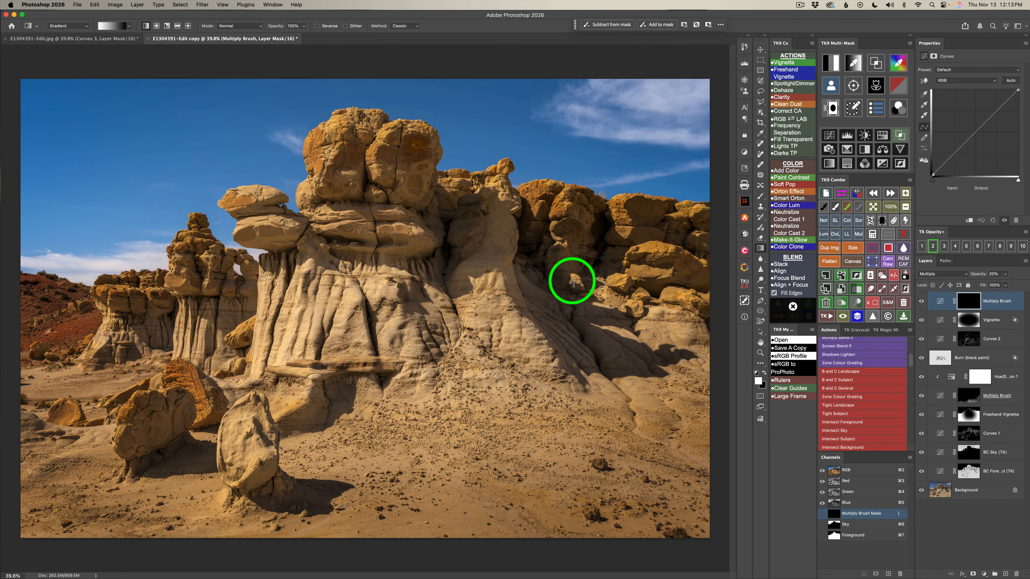
{"action": "left_click_drag", "start_coordinate": [573, 281], "coordinate": [551, 226]}
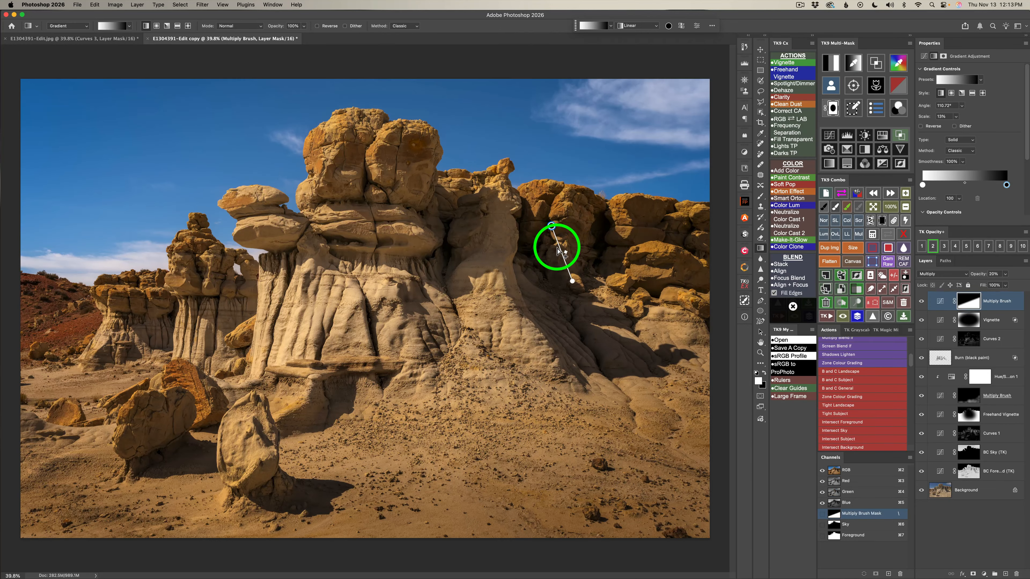
{"action": "left_click", "coordinate": [942, 303]}
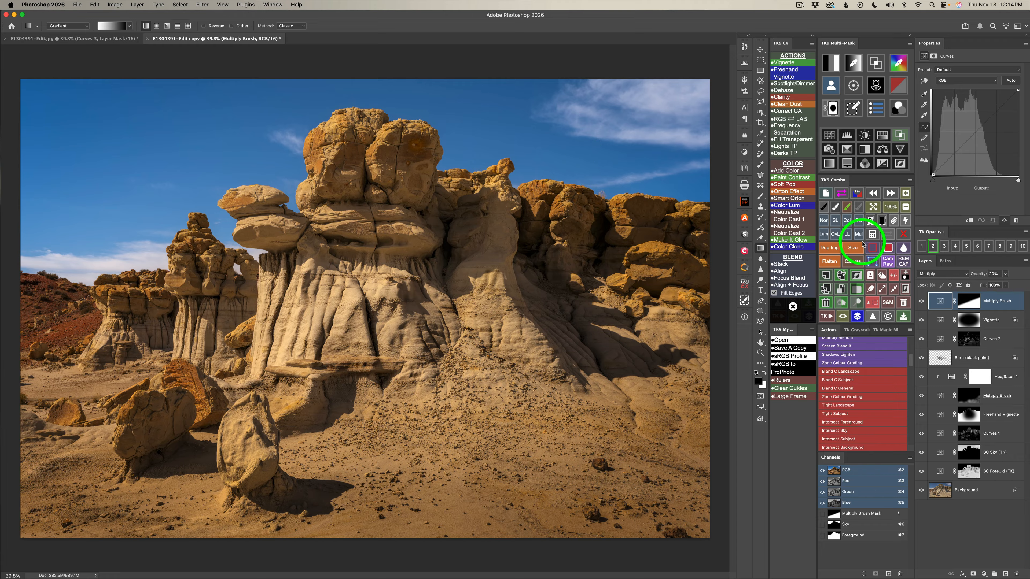
Subtract the saved Sky mask from the new Multiply Brush layer's mask with the mask calculator
{"action": "left_click", "coordinate": [873, 235]}
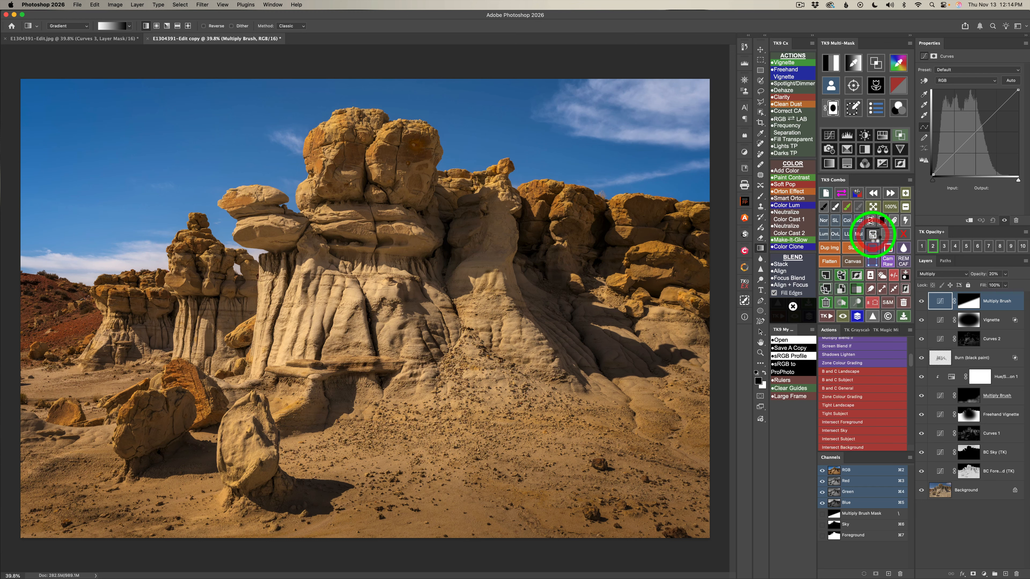
{"action": "left_click", "coordinate": [835, 207]}
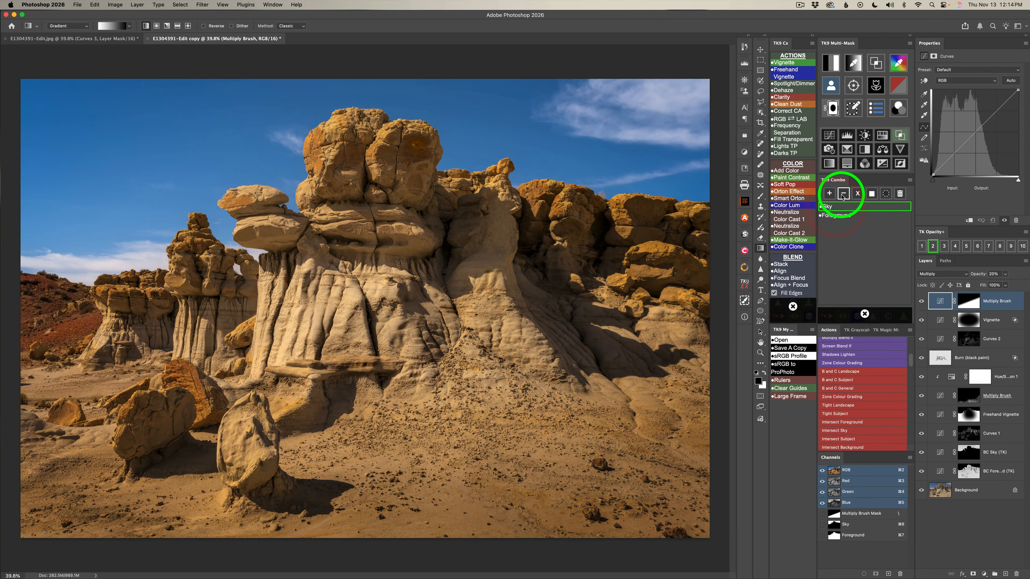
{"action": "left_click", "coordinate": [939, 300]}
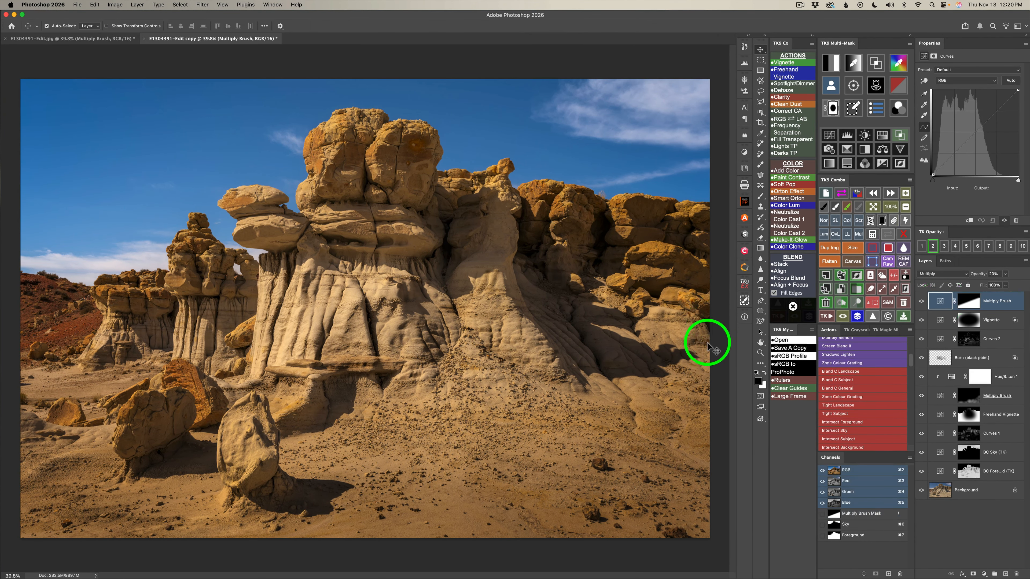
Apply the second Blend If preset to the new Multiply Brush layer with the Gray option enabled
{"action": "left_click", "coordinate": [900, 135]}
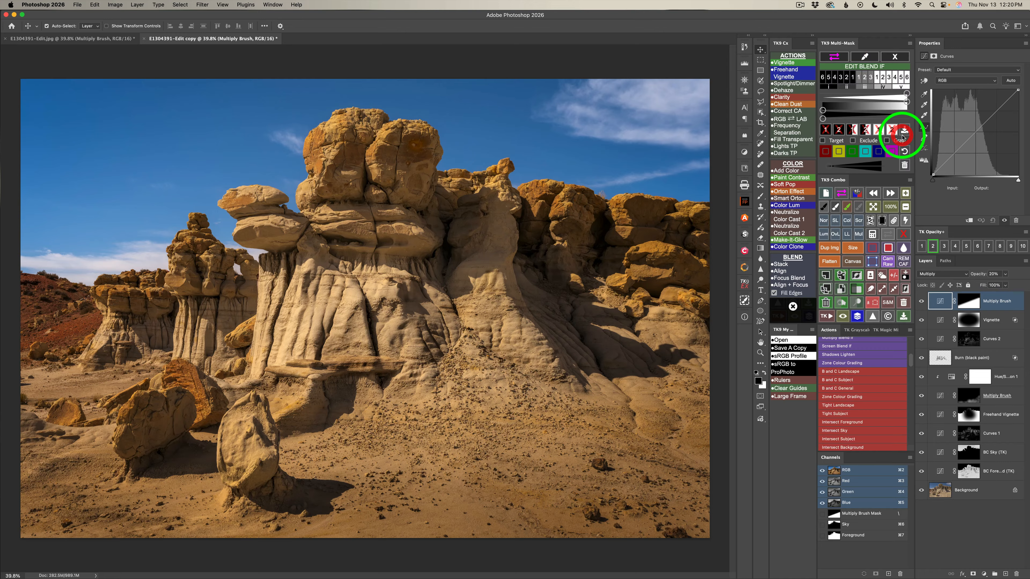
{"action": "left_click", "coordinate": [840, 130]}
{"action": "left_click", "coordinate": [886, 141]}
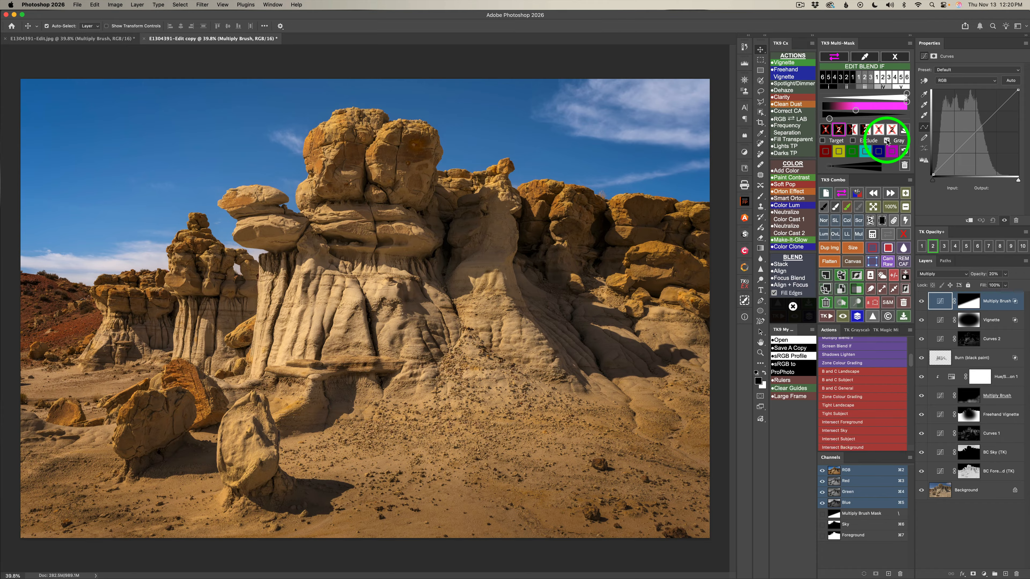
{"action": "left_click", "coordinate": [886, 140]}
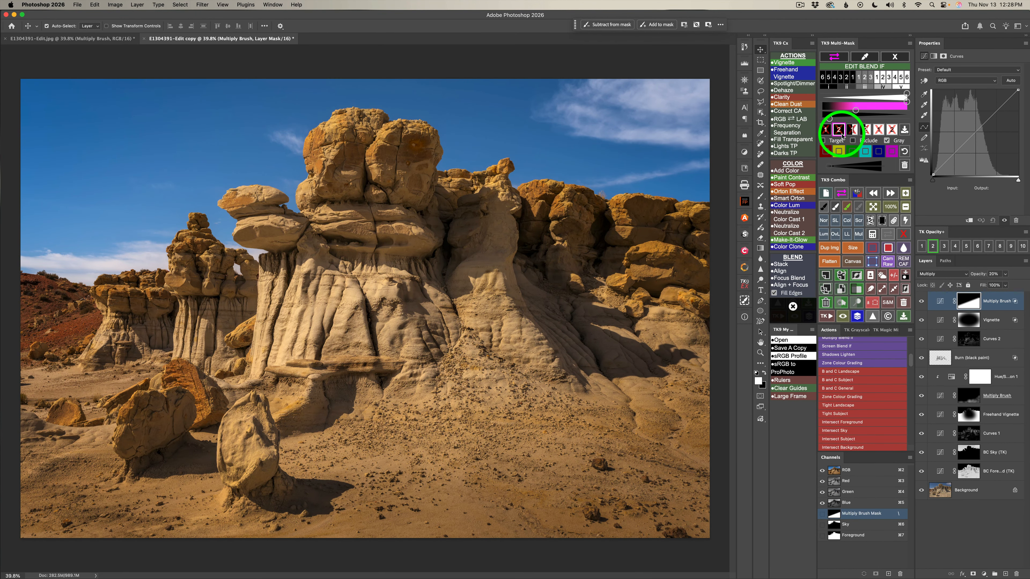
{"action": "left_click", "coordinate": [901, 56]}
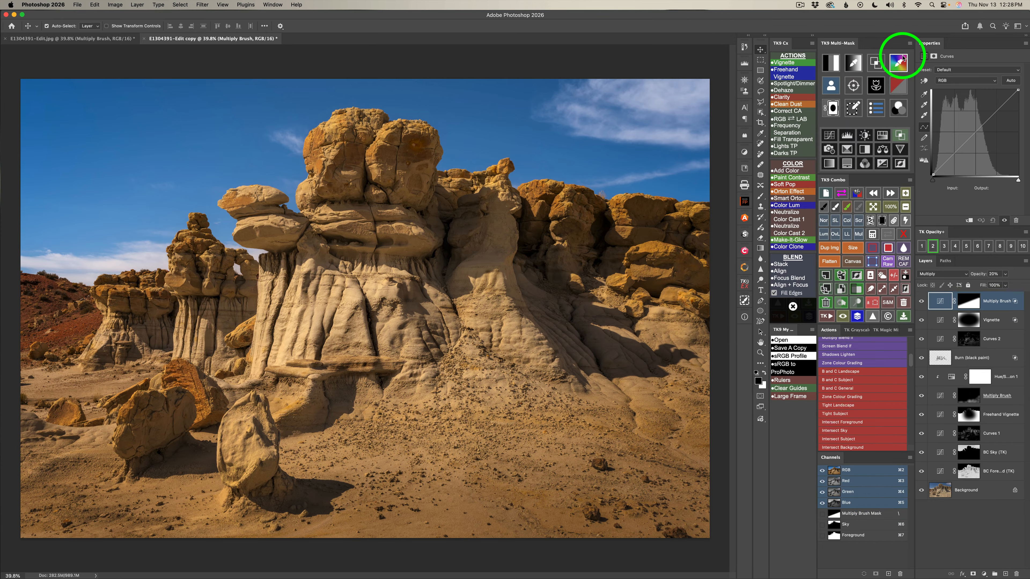
Generate a Lights 2 luminosity mask and output it as a selection to a new Burn (black paint) layer
{"action": "left_click", "coordinate": [831, 64]}
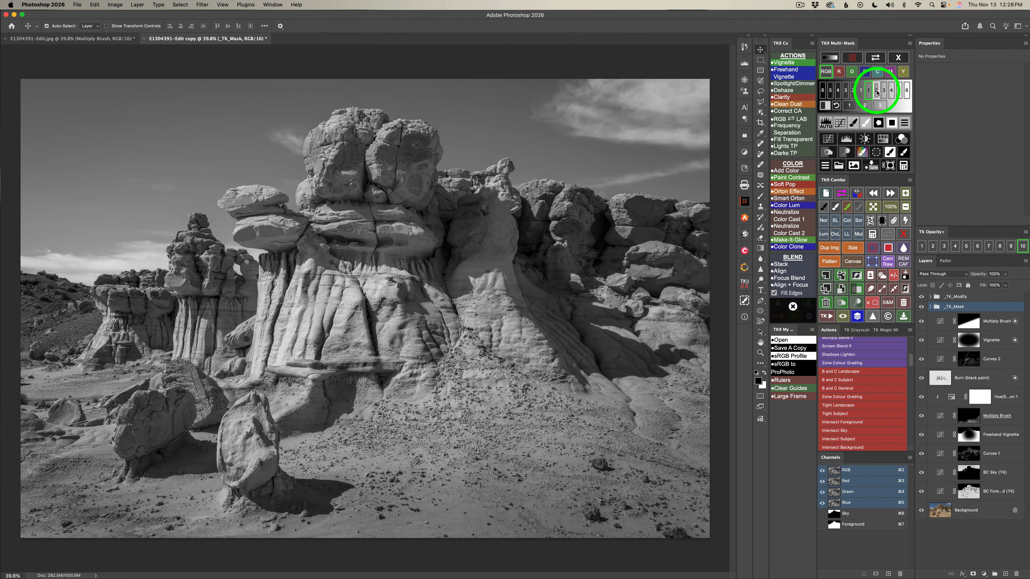
{"action": "left_click", "coordinate": [876, 90]}
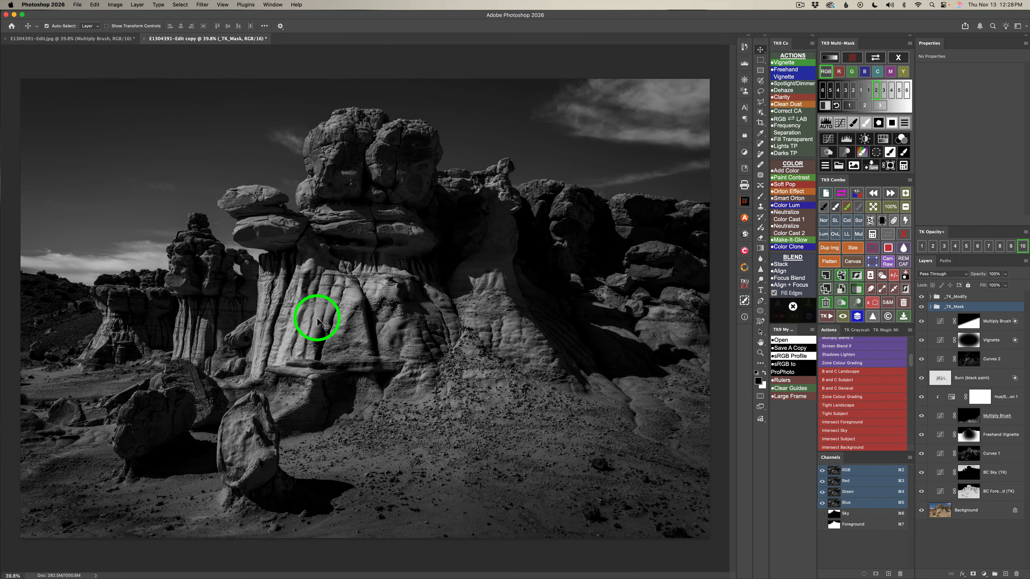
{"action": "left_click", "coordinate": [829, 153]}
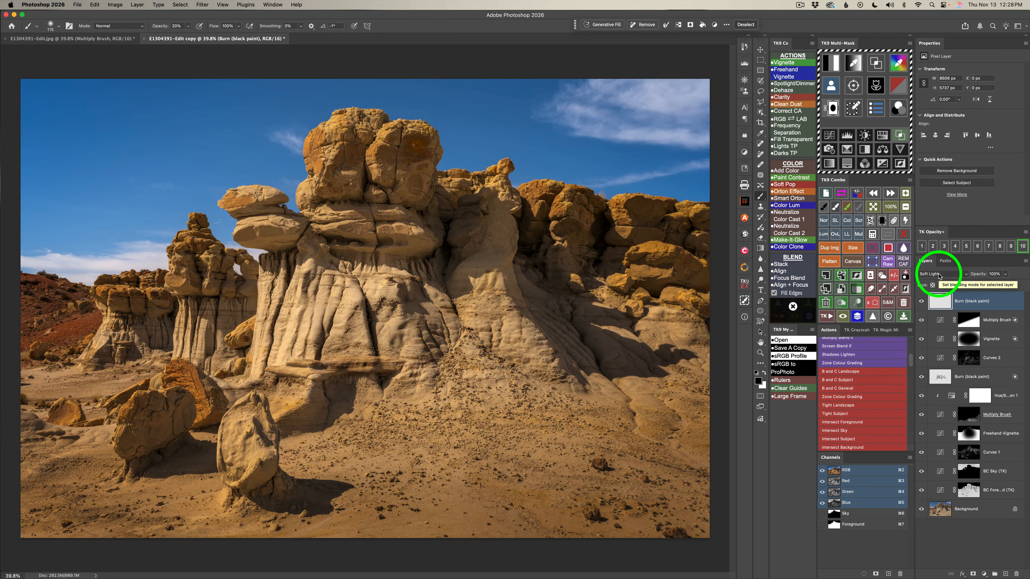
Burn the bright grooved face of the central rock through the selection with a brush at 10% opacity, and compare the effect
{"action": "key", "text": "1"}
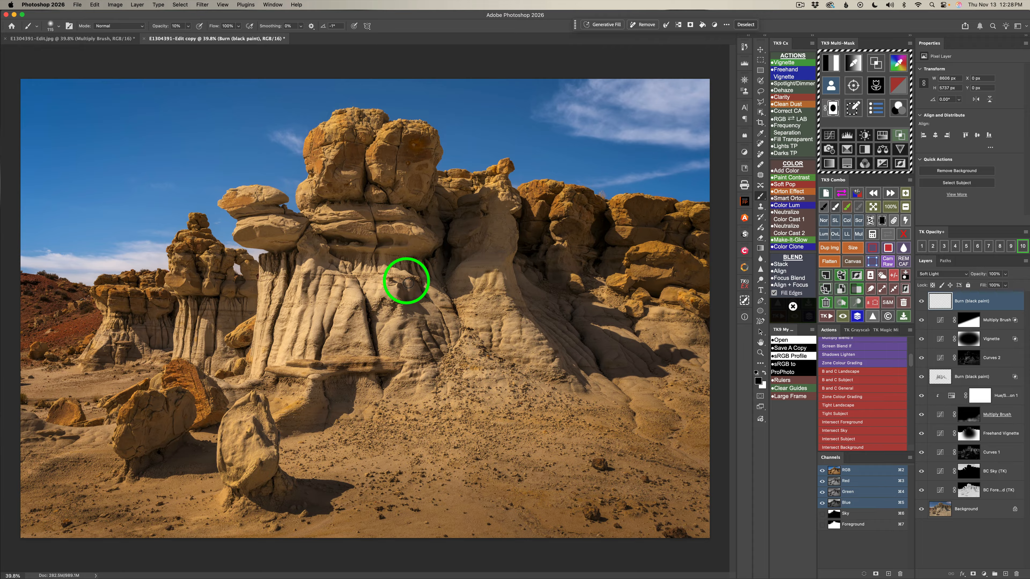
{"action": "left_click_drag", "start_coordinate": [332, 292], "coordinate": [395, 292]}
{"action": "left_click_drag", "start_coordinate": [246, 368], "coordinate": [292, 289]}
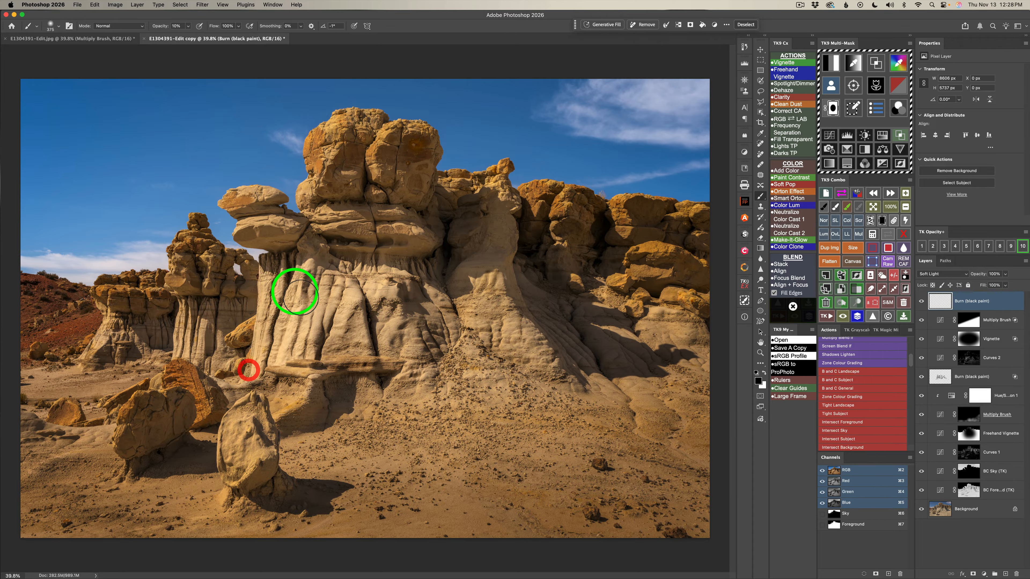
{"action": "left_click_drag", "start_coordinate": [275, 342], "coordinate": [309, 262]}
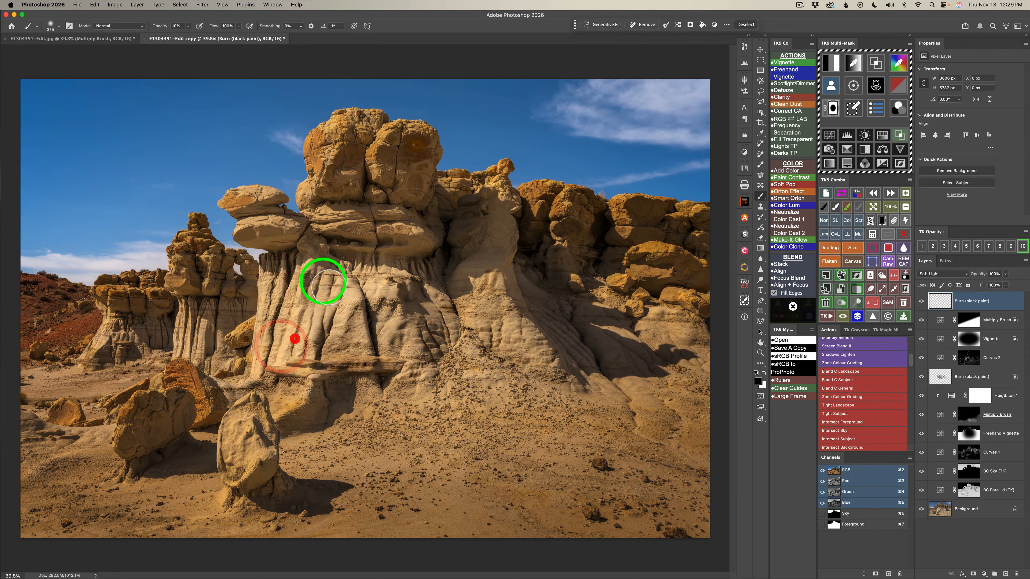
{"action": "mouse_move", "coordinate": [294, 332]}
{"action": "left_mouse_down"}
{"action": "mouse_move", "coordinate": [317, 303]}
{"action": "mouse_move", "coordinate": [312, 335]}
{"action": "mouse_move", "coordinate": [389, 292]}
{"action": "mouse_move", "coordinate": [342, 297]}
{"action": "mouse_move", "coordinate": [318, 325]}
{"action": "mouse_move", "coordinate": [292, 328]}
{"action": "mouse_move", "coordinate": [281, 293]}
{"action": "mouse_move", "coordinate": [320, 272]}
{"action": "mouse_move", "coordinate": [277, 302]}
{"action": "left_mouse_up"}
{"action": "left_click", "coordinate": [239, 368]}
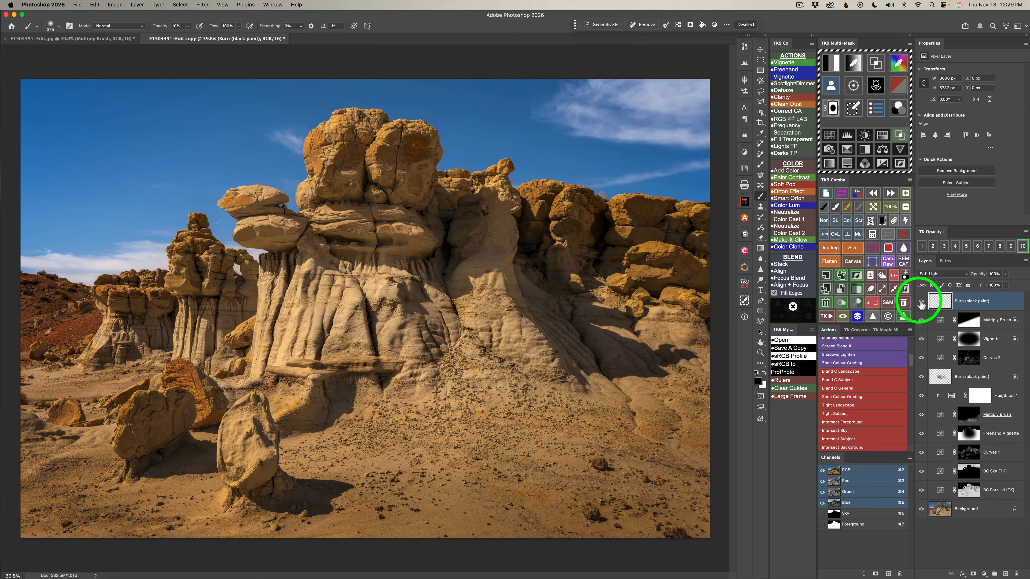
{"action": "left_click", "coordinate": [921, 301]}
{"action": "left_click", "coordinate": [920, 301]}
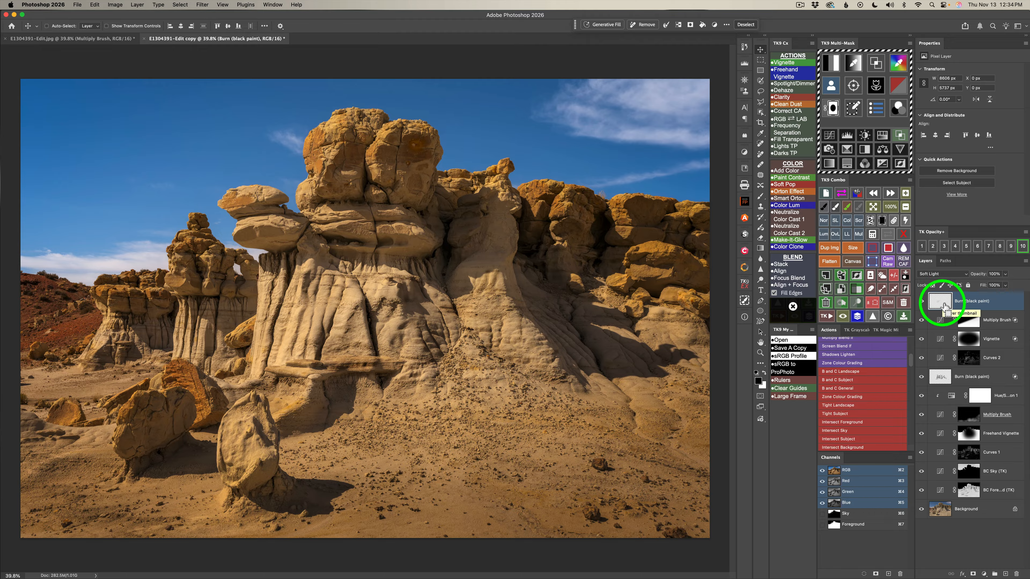
Load the new burn layer's painted area as a selection, add a Hue/Saturation layer masked by it, and check the mask
{"action": "left_click", "coordinate": [942, 305], "text": "super"}
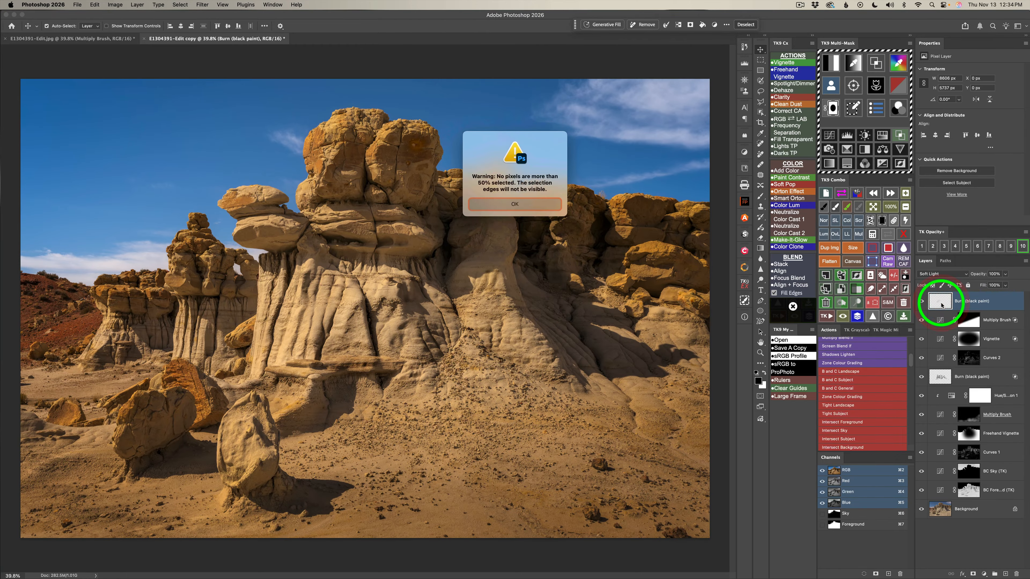
{"action": "left_click", "coordinate": [518, 204]}
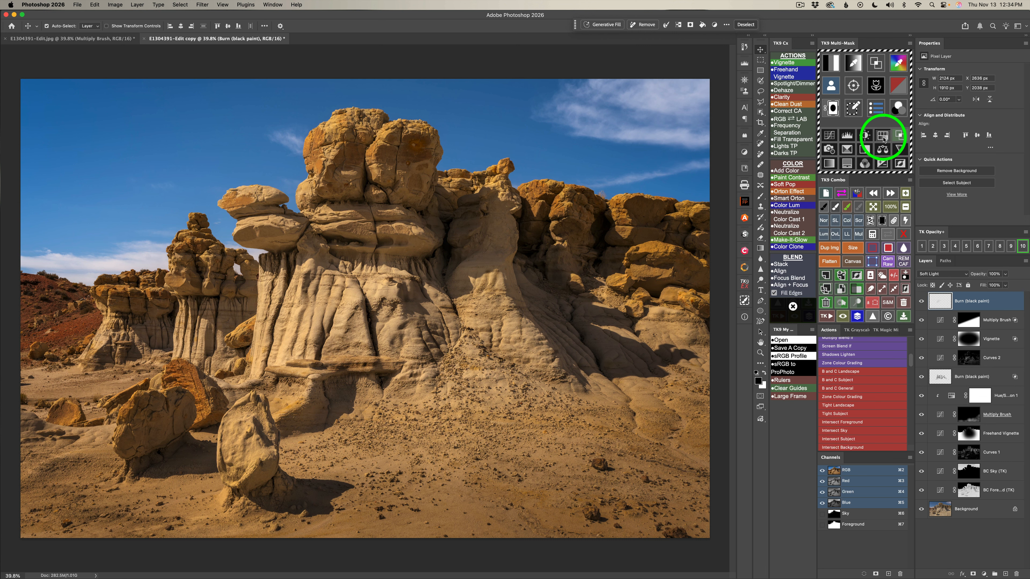
{"action": "left_click", "coordinate": [883, 139]}
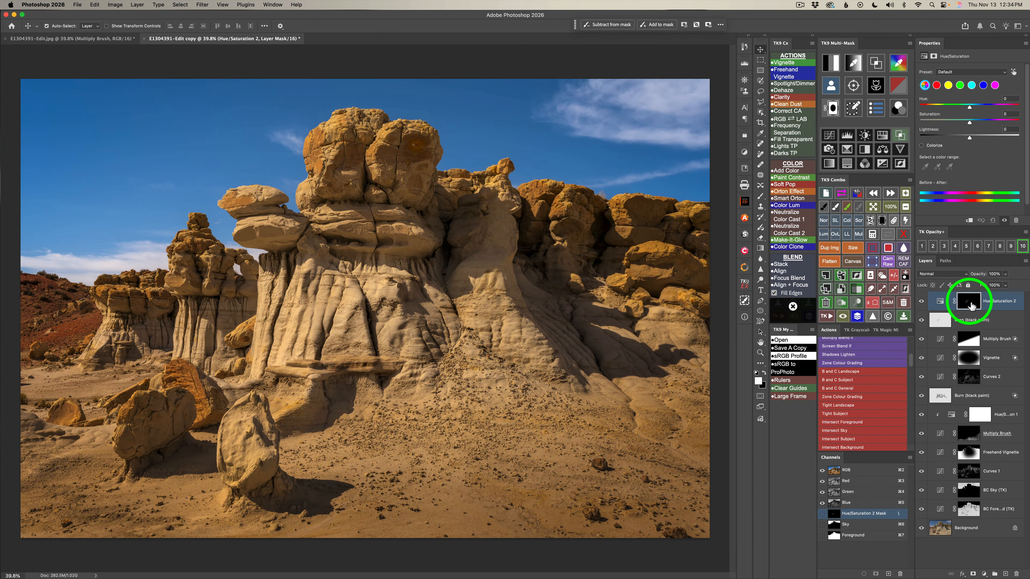
{"action": "left_click", "coordinate": [888, 234]}
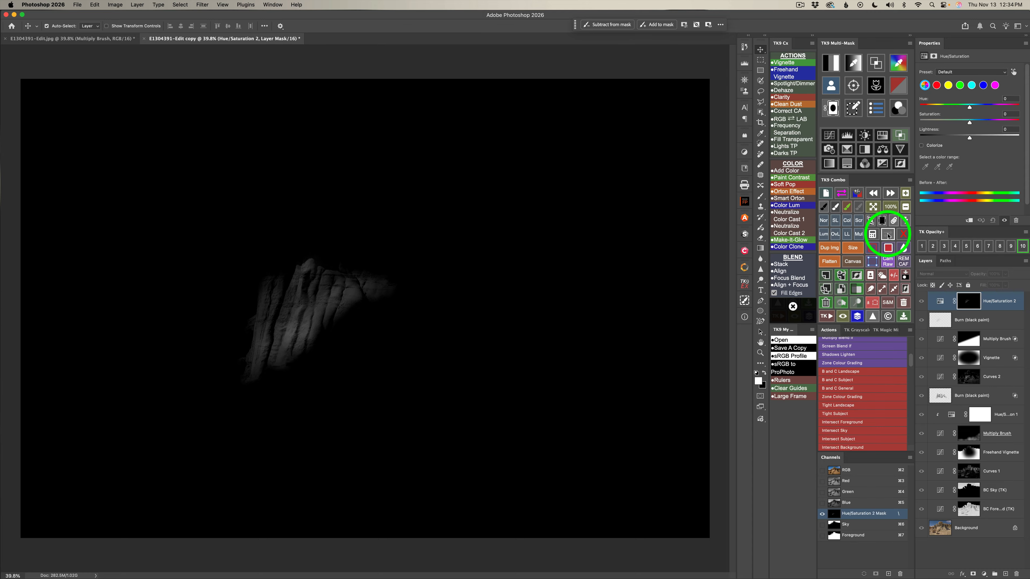
{"action": "left_click", "coordinate": [888, 235]}
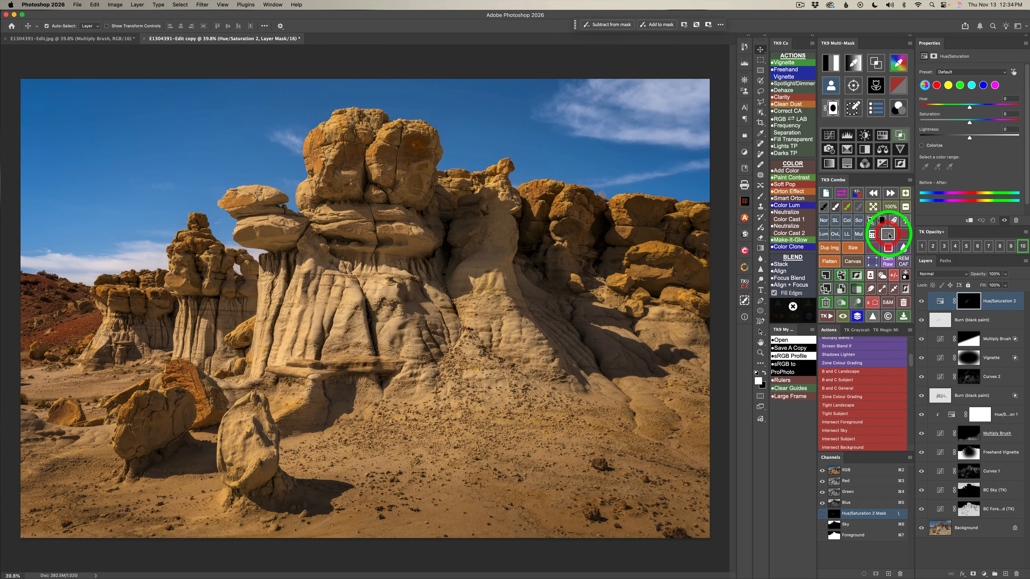
Set the new Hue/Saturation layer's saturation to -45 and compare the image with and without it
{"action": "left_click", "coordinate": [968, 122]}
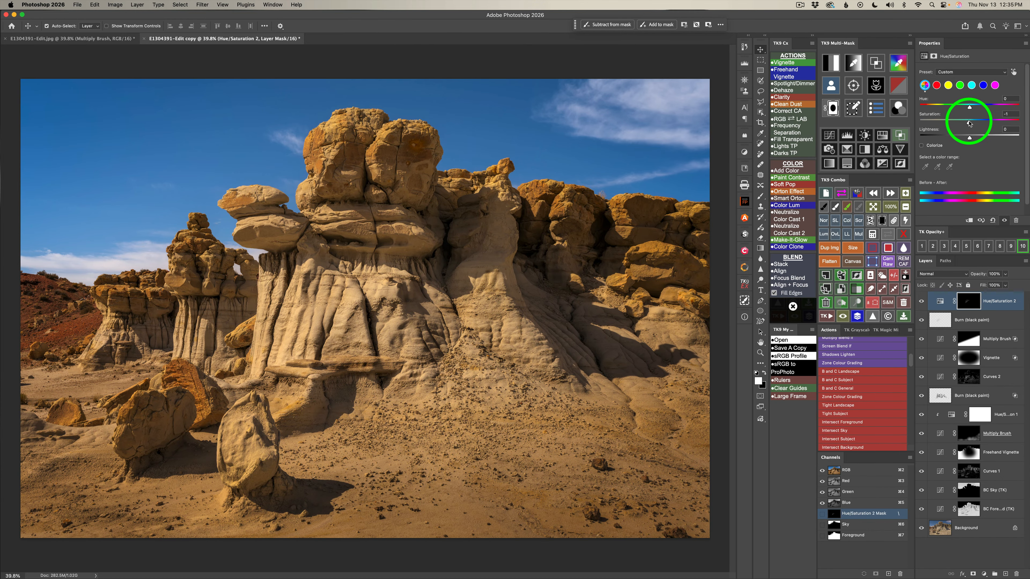
{"action": "left_click_drag", "start_coordinate": [969, 122], "coordinate": [947, 122]}
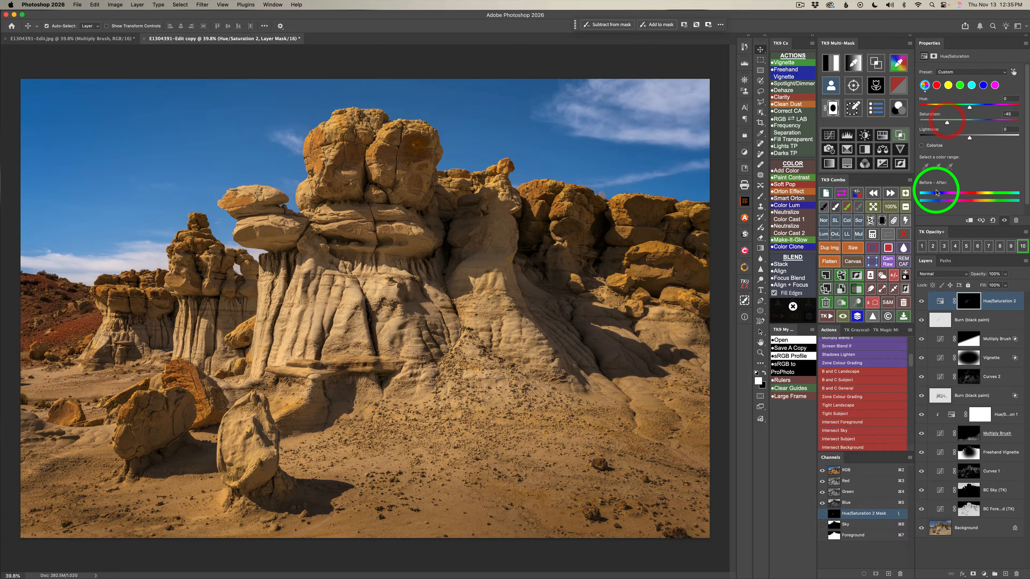
{"action": "left_click", "coordinate": [922, 302]}
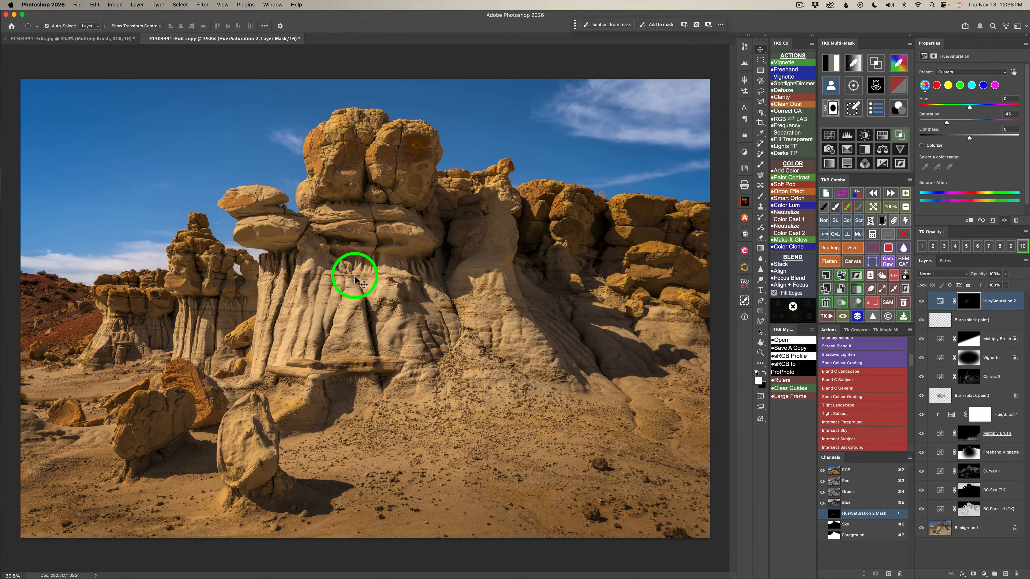
Compare the image with and without the top Hue/Saturation and burn layers together
{"action": "left_click_drag", "start_coordinate": [921, 300], "coordinate": [921, 320]}
{"action": "left_click_drag", "start_coordinate": [922, 301], "coordinate": [922, 318]}
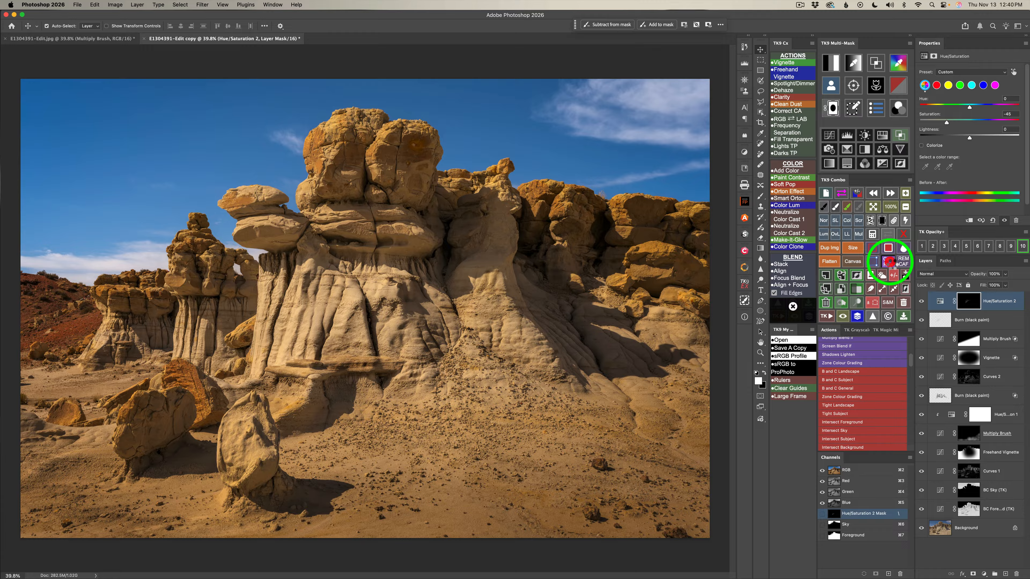
Add a Camera Raw Filter layer above the stack with Texture +75 and Clarity +20
{"action": "left_click", "coordinate": [888, 262]}
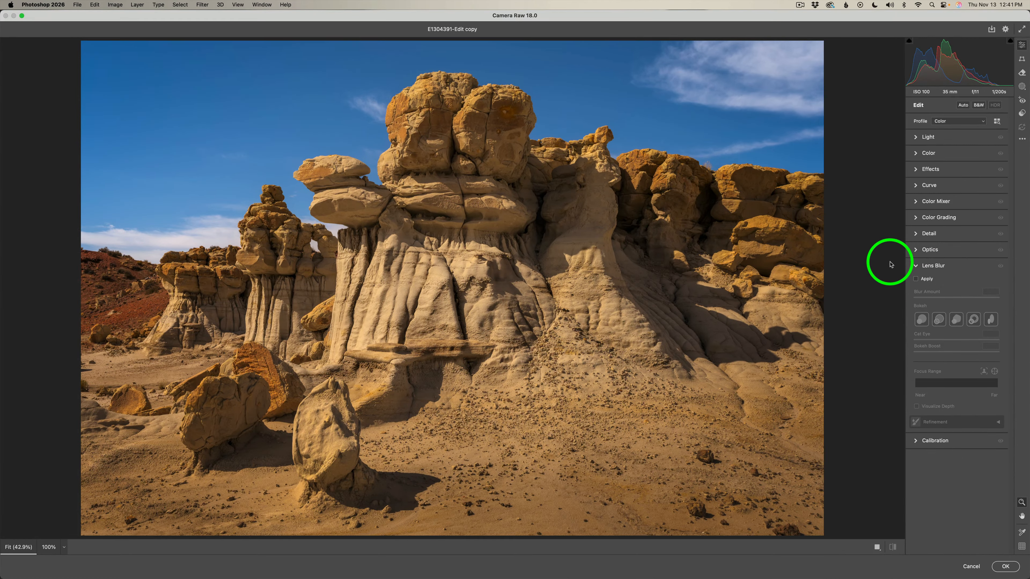
{"action": "left_click", "coordinate": [954, 171]}
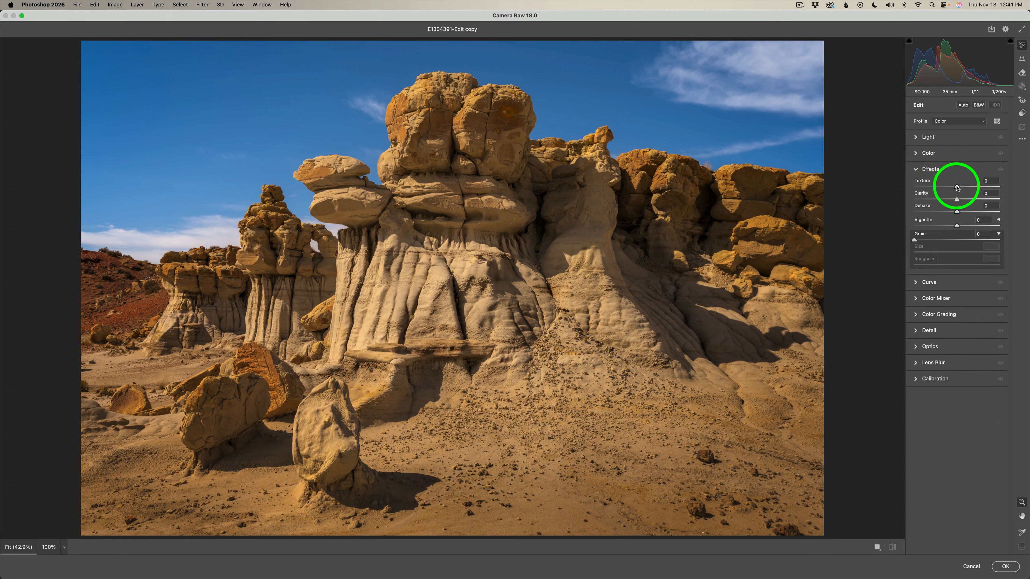
{"action": "left_click_drag", "start_coordinate": [956, 188], "coordinate": [989, 188]}
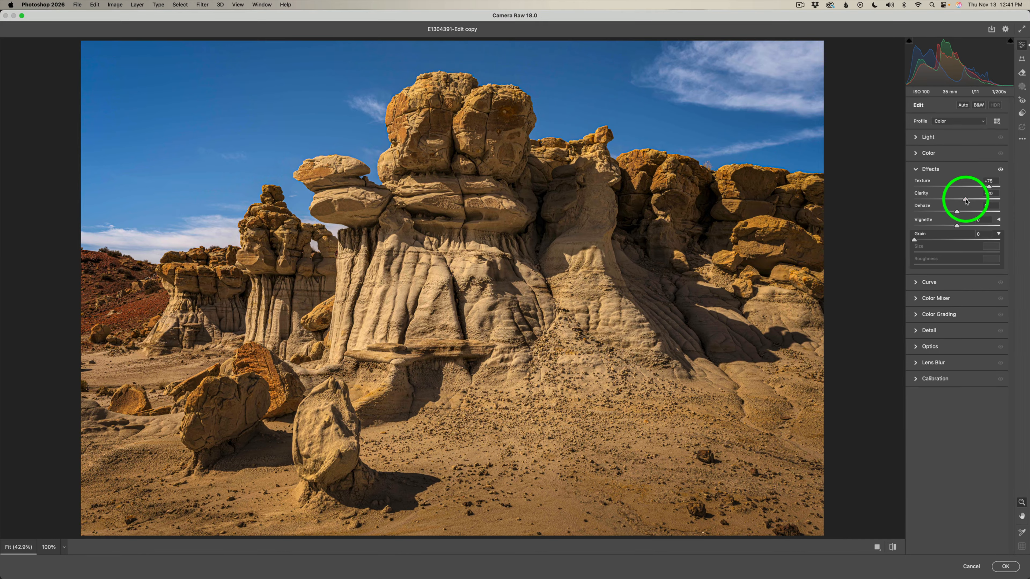
{"action": "left_click_drag", "start_coordinate": [957, 200], "coordinate": [966, 200]}
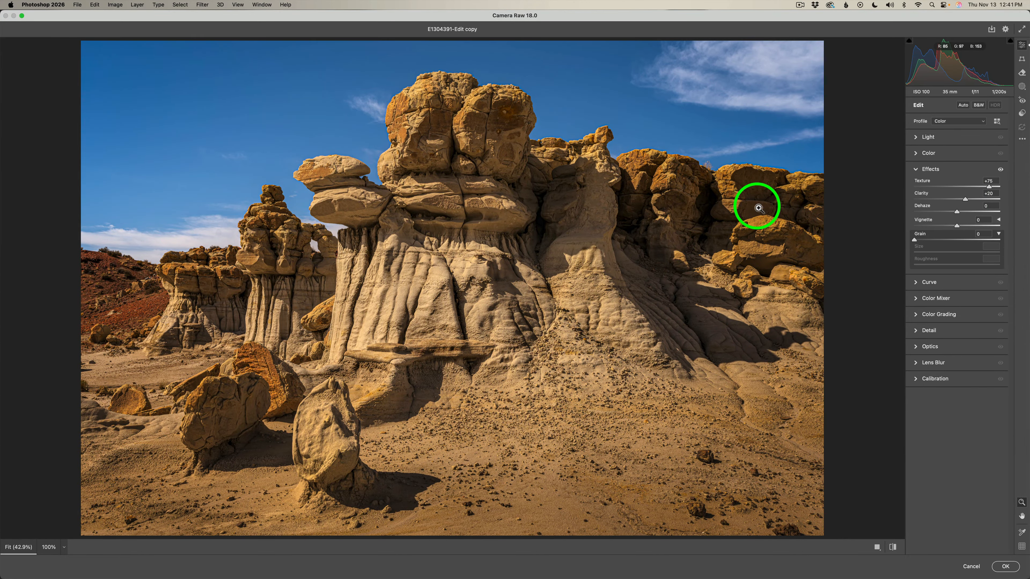
{"action": "left_click", "coordinate": [1006, 568]}
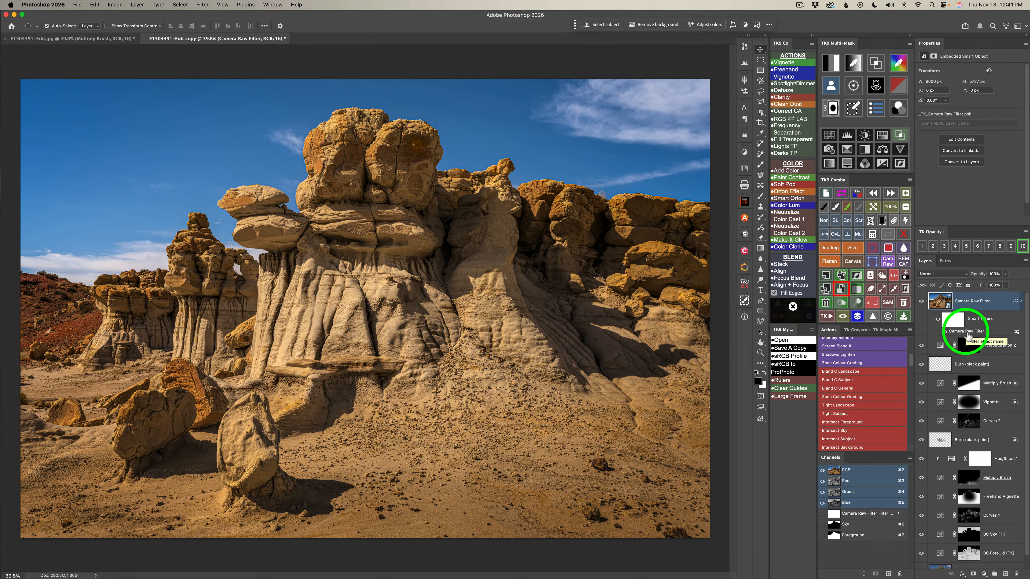
Mask the Camera Raw Filter layer with the saved Foreground mask and compare the rock detail with and without the layer
{"action": "left_click", "coordinate": [872, 234]}
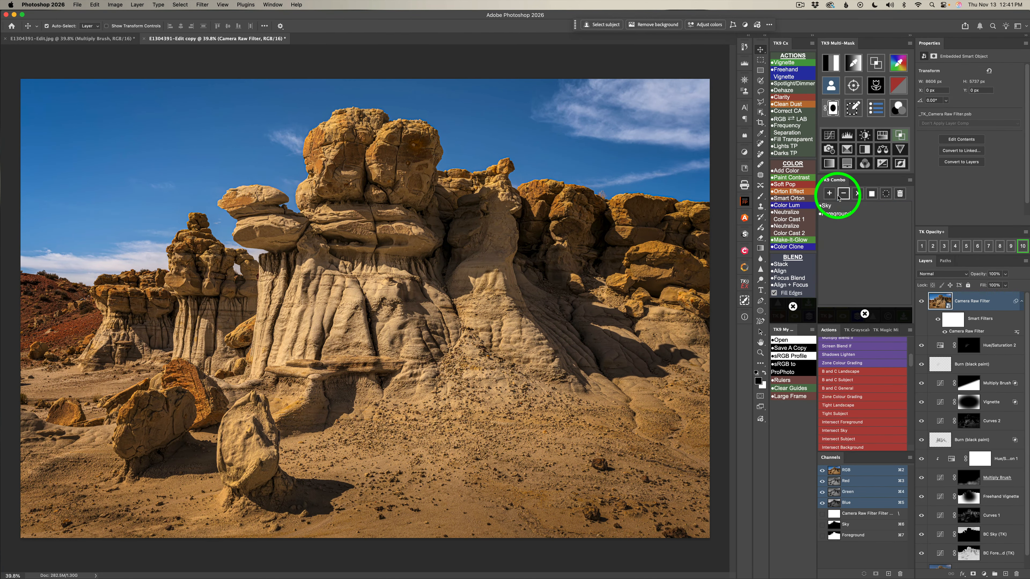
{"action": "left_click", "coordinate": [837, 214]}
{"action": "left_click", "coordinate": [915, 292]}
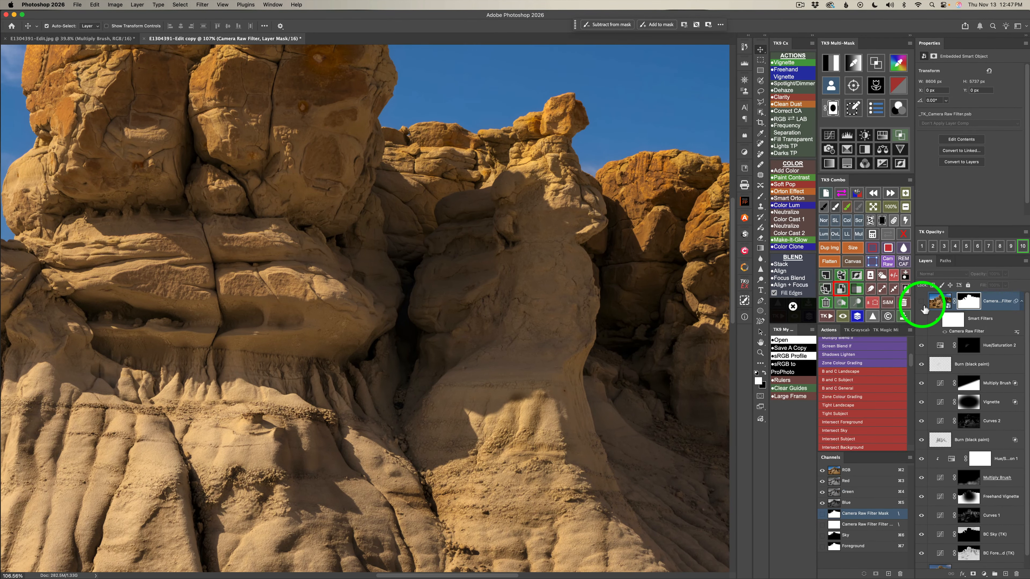
{"action": "left_click", "coordinate": [922, 302]}
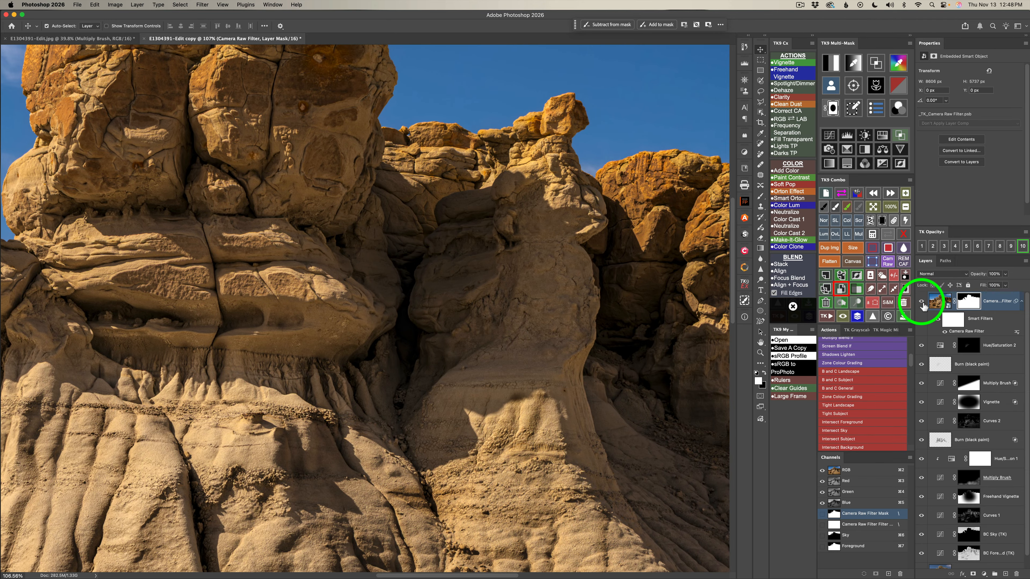
{"action": "left_click", "coordinate": [921, 302]}
{"action": "left_click", "coordinate": [922, 303]}
{"action": "left_click", "coordinate": [872, 262]}
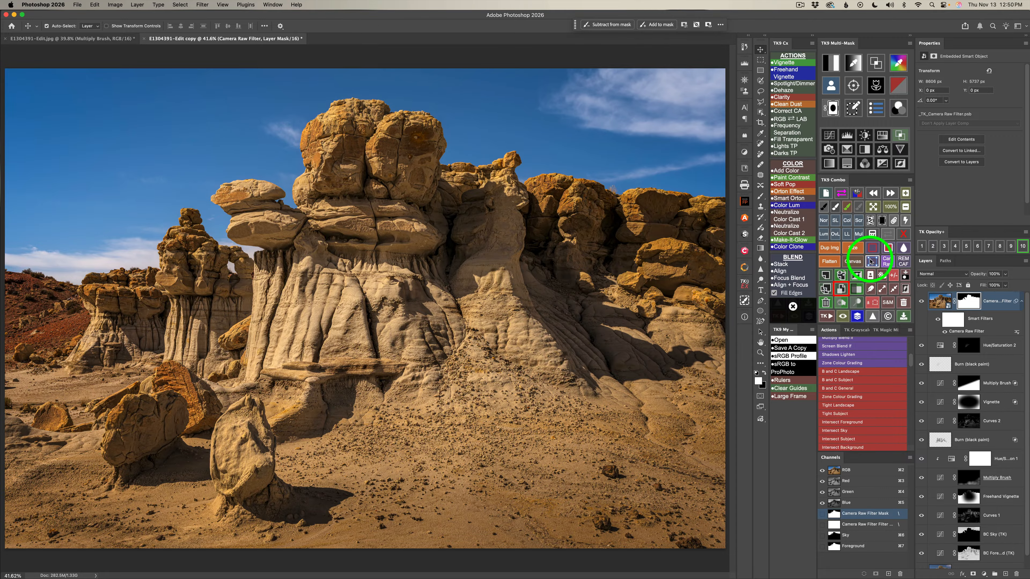
{"action": "left_click", "coordinate": [856, 317]}
{"action": "left_click", "coordinate": [857, 318]}
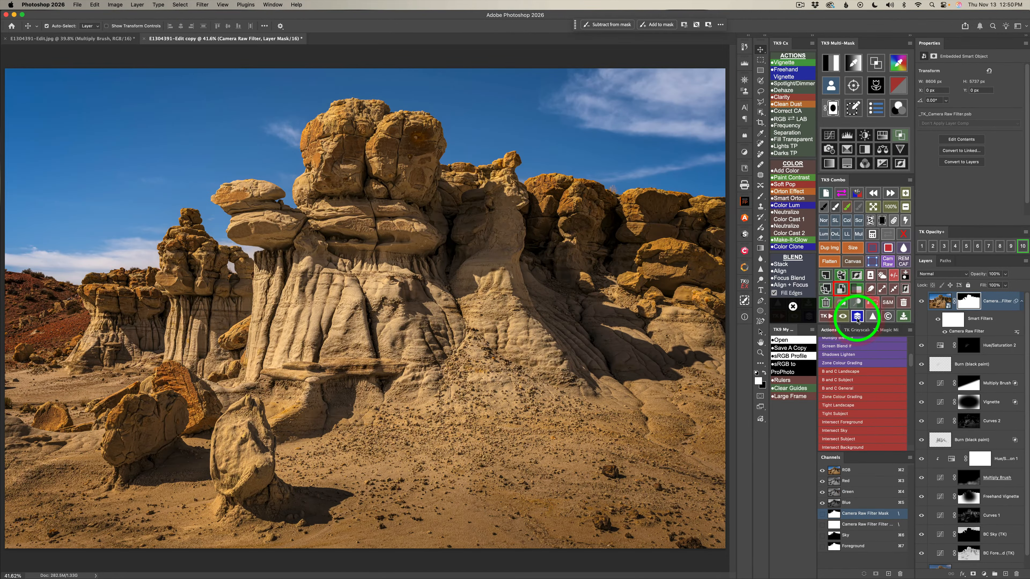